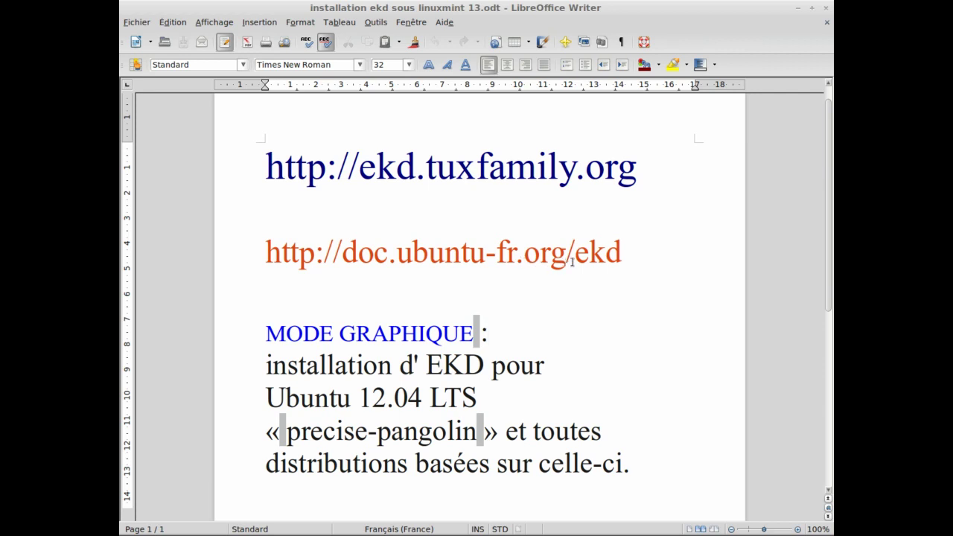
# Step: Switch to Firefox and view the official EKD site and the ubuntu-fr documentation page on ekd
pyautogui.click(813, 8)
pyautogui.moveTo(827, 2)
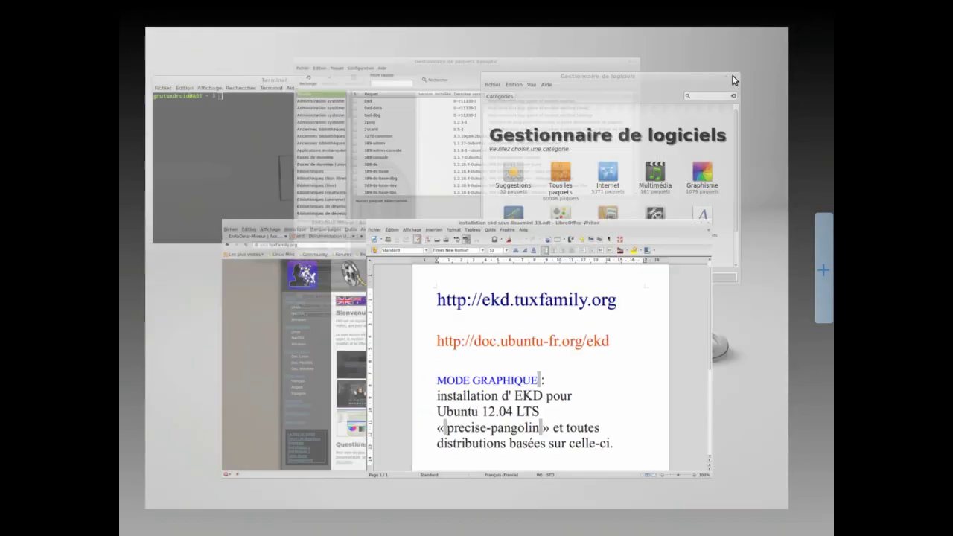
pyautogui.click(382, 364)
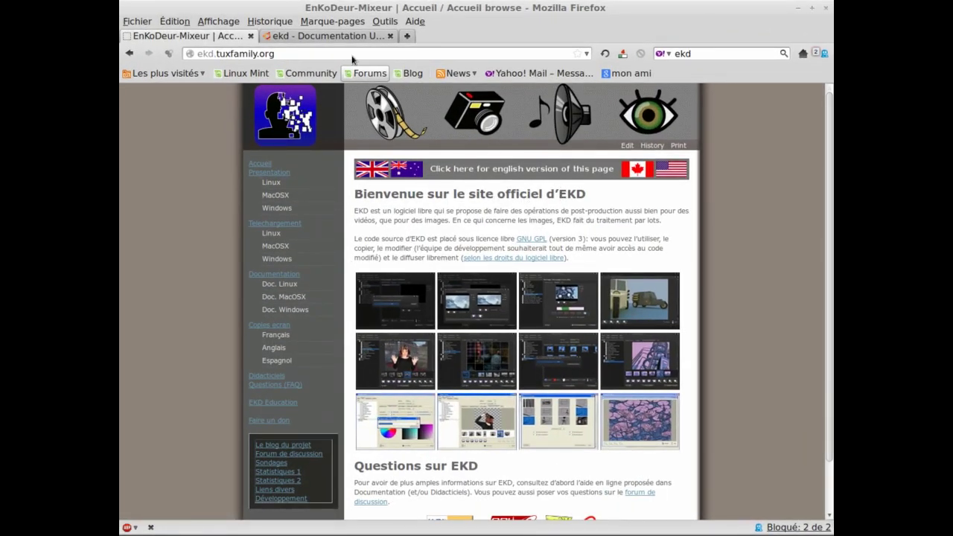
pyautogui.click(333, 37)
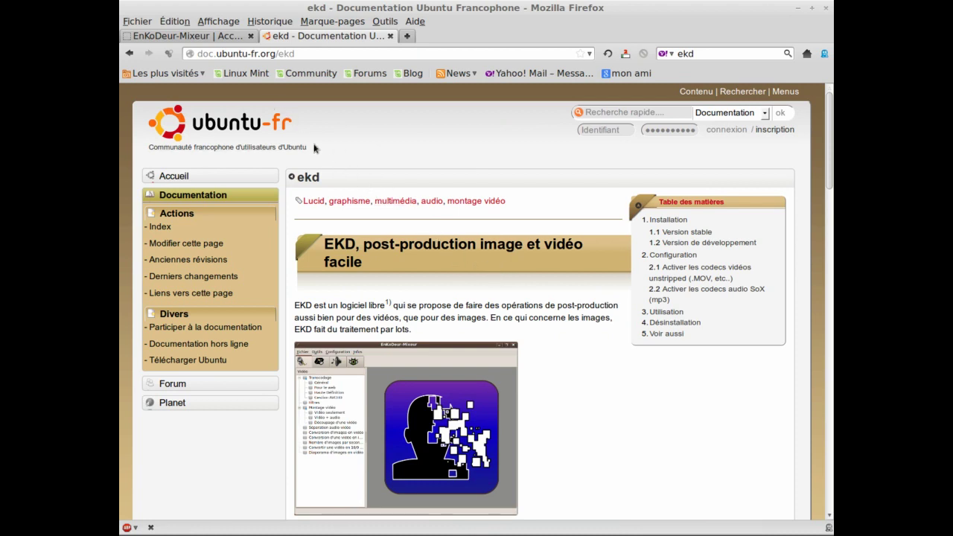
pyautogui.click(206, 37)
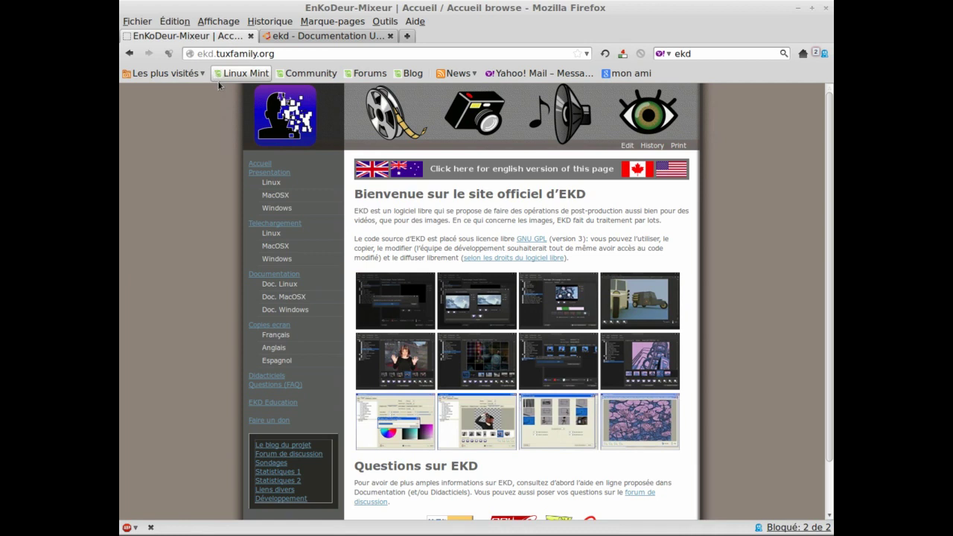
# Step: From the EKD site's Linux downloads, open the Debian-based installation page, follow its Ubuntu procedure link and go to the stable version's repository table
pyautogui.click(270, 238)
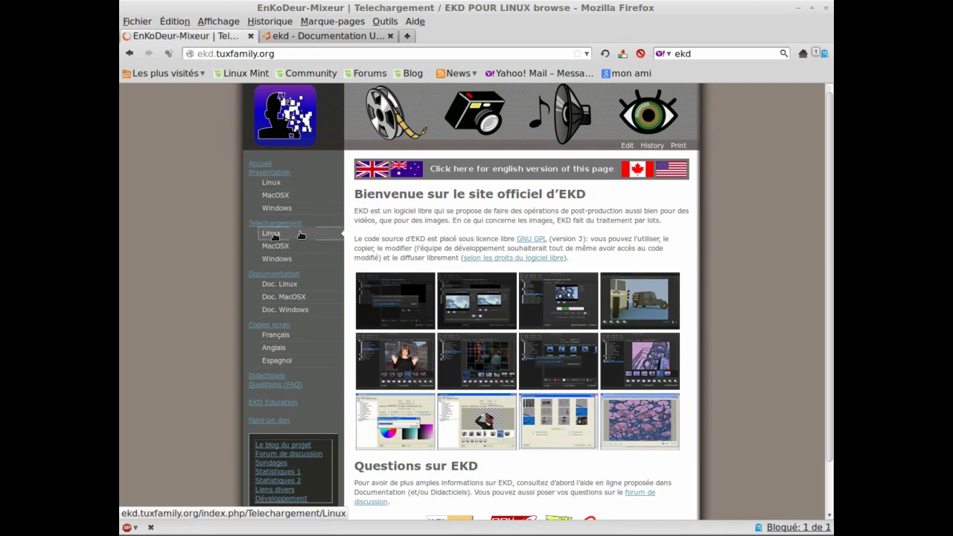
pyautogui.moveTo(831, 228); pyautogui.dragTo(833, 404)
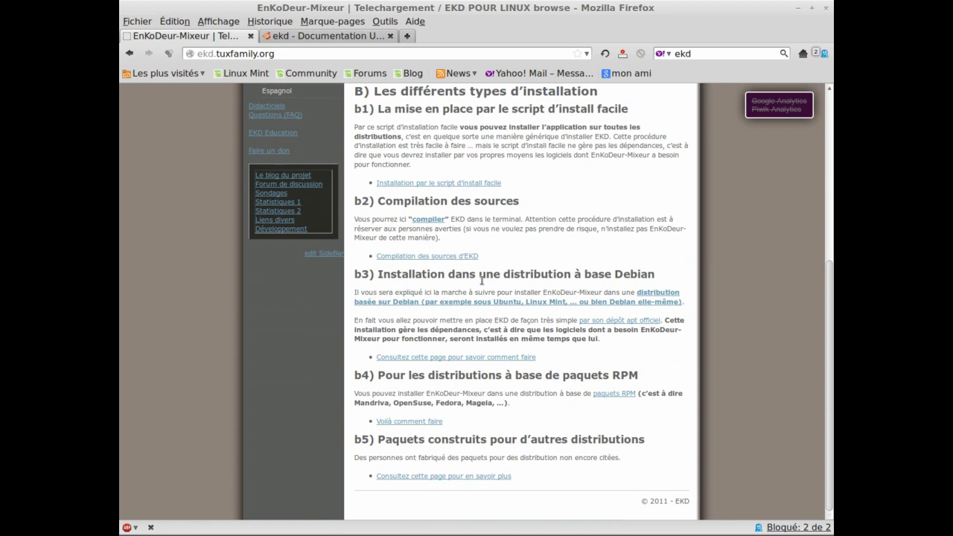
pyautogui.click(442, 358)
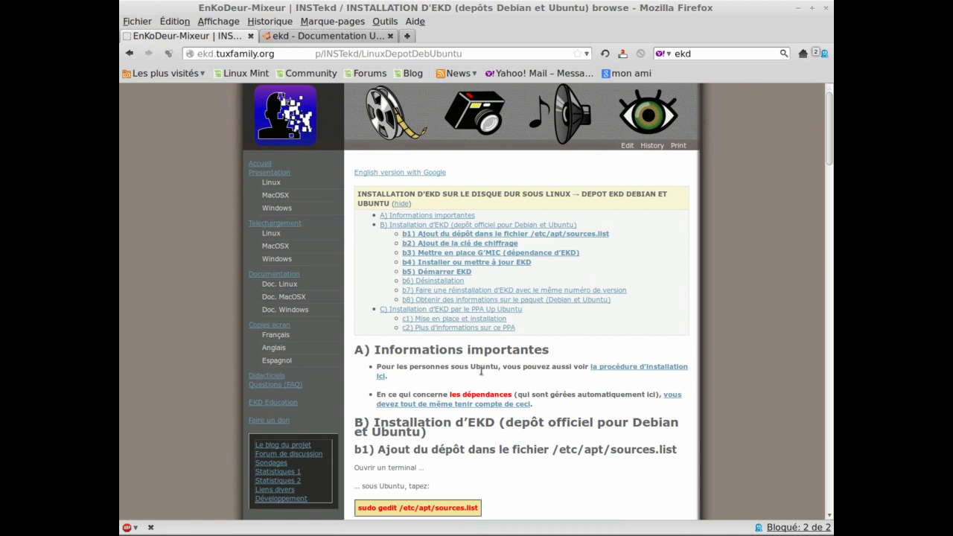
pyautogui.click(620, 368)
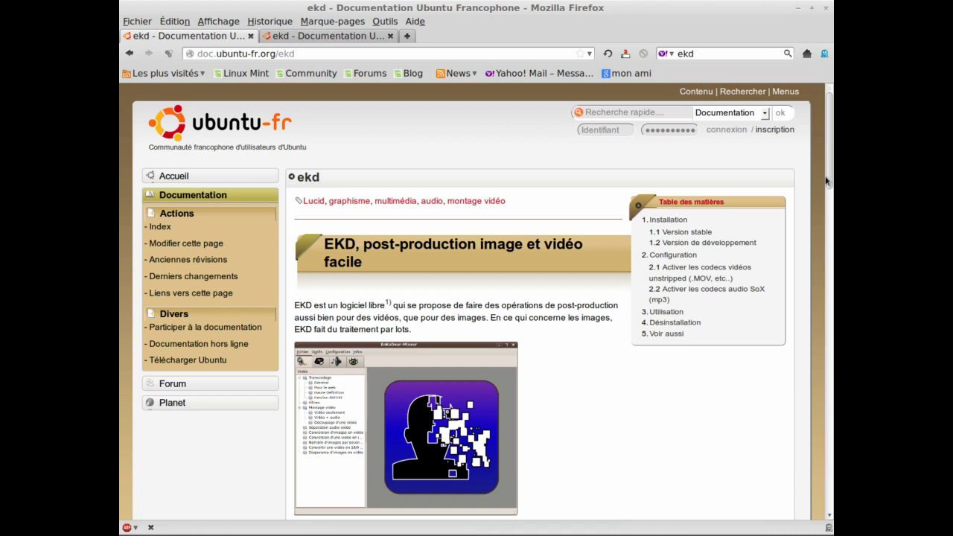
pyautogui.moveTo(825, 179); pyautogui.dragTo(817, 265)
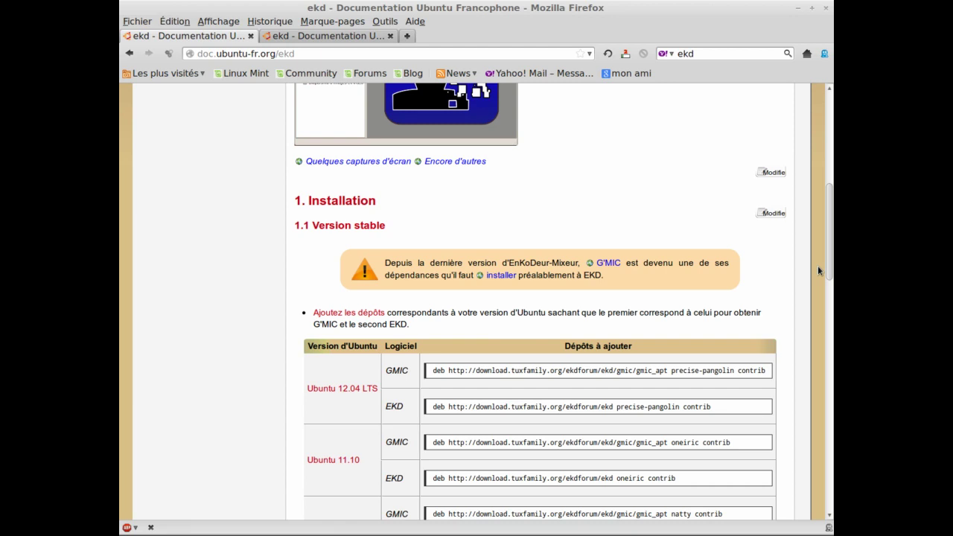
pyautogui.moveTo(830, 274); pyautogui.dragTo(830, 299)
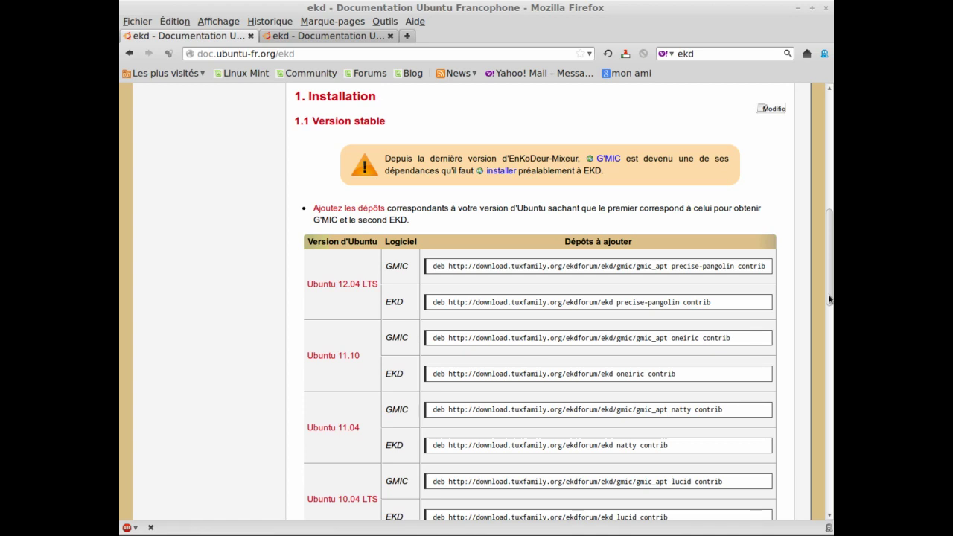
pyautogui.scroll(-1, 830, 299)
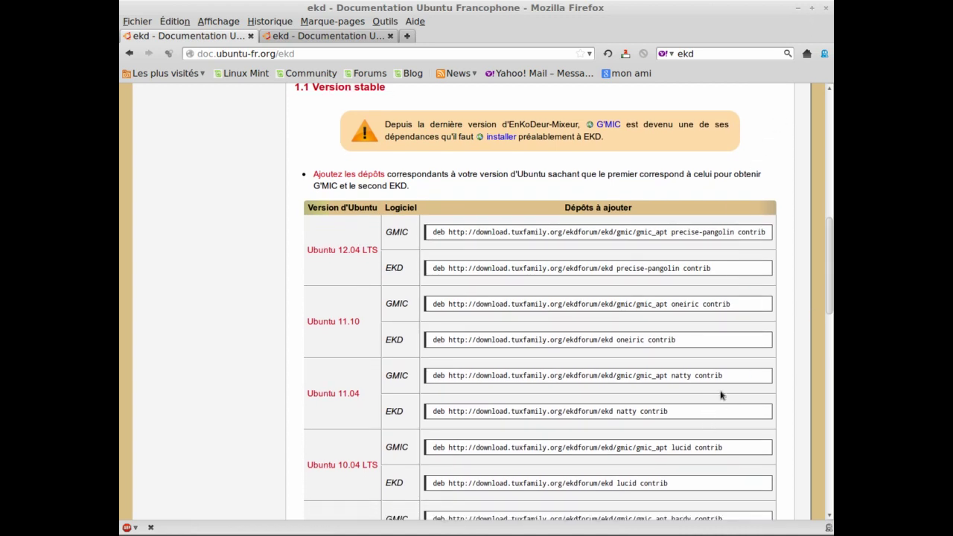
# Step: Switch to the Synaptic package manager
pyautogui.moveTo(833, 1)
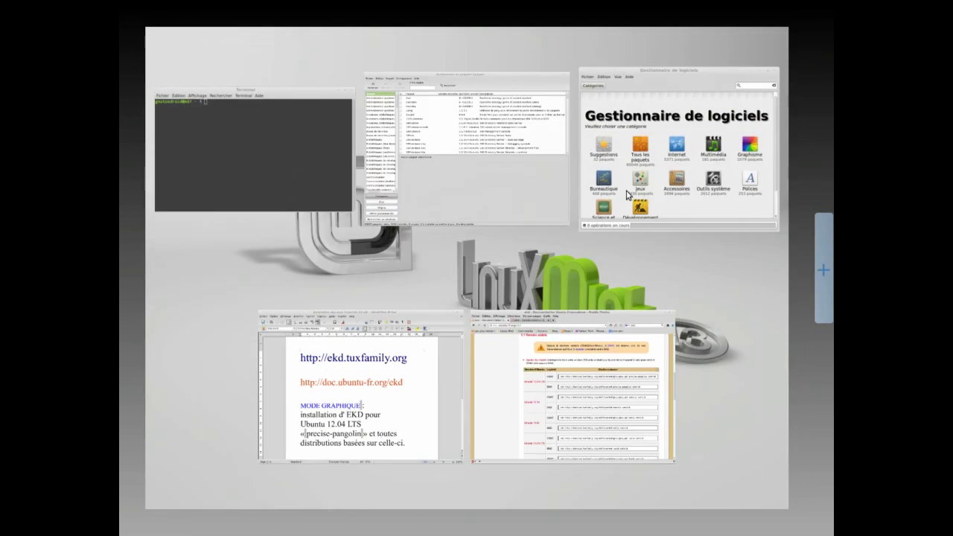
pyautogui.click(464, 186)
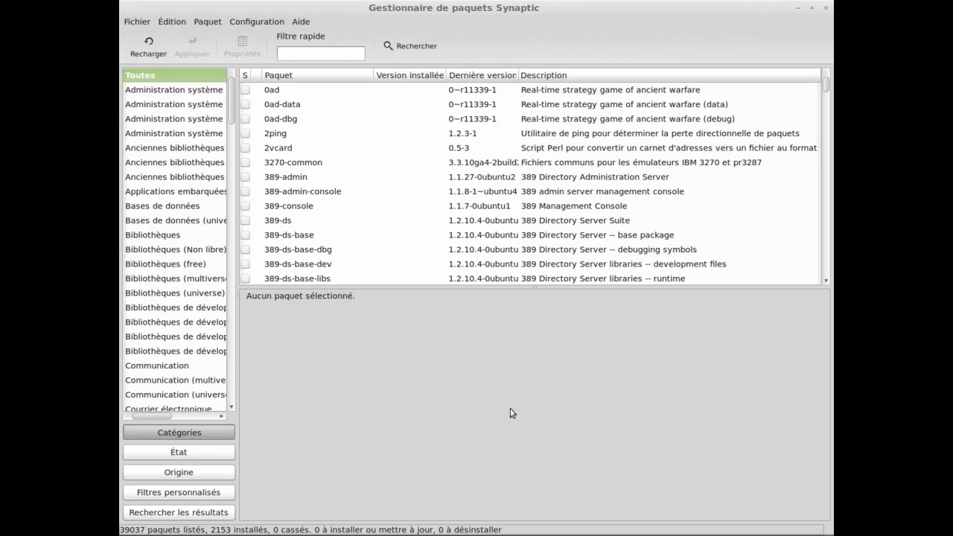
# Step: Look up the Sources de logiciels option in the Gestionnaire de logiciels and return to Synaptic
pyautogui.moveTo(486, 535)
pyautogui.click(614, 531)
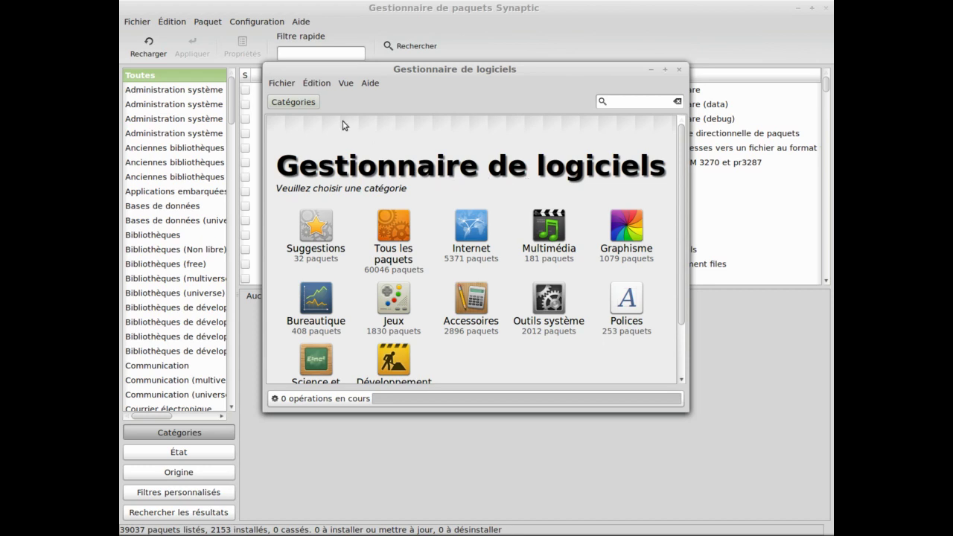
pyautogui.click(318, 84)
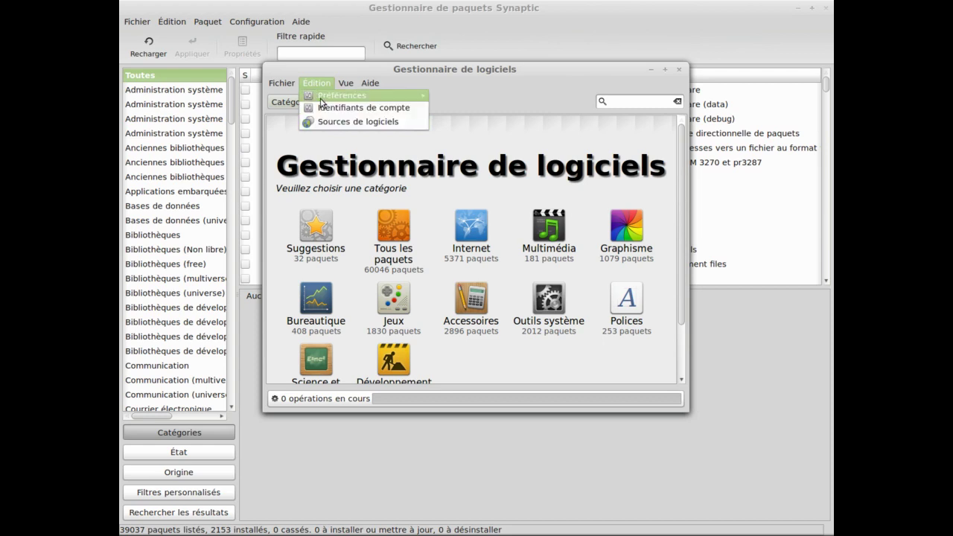
pyautogui.click(316, 73)
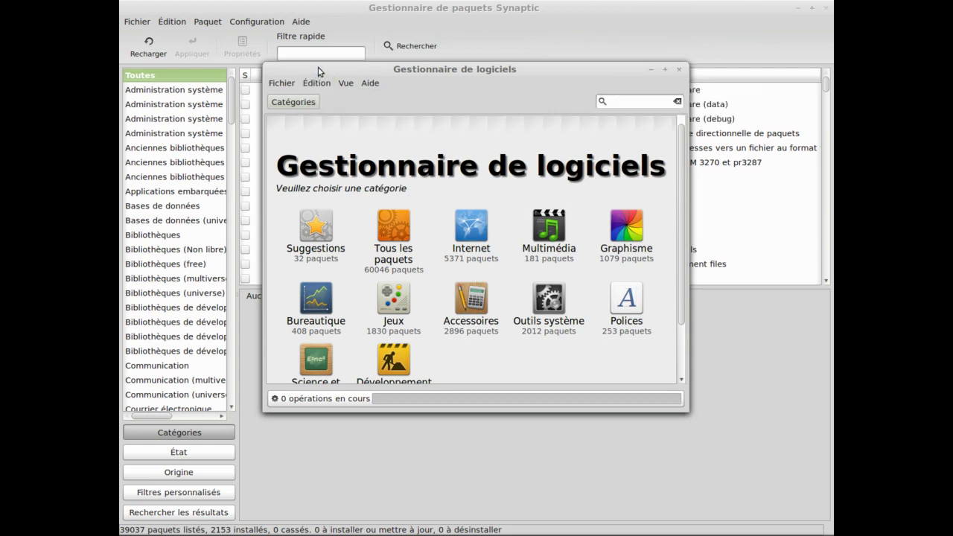
pyautogui.click(317, 84)
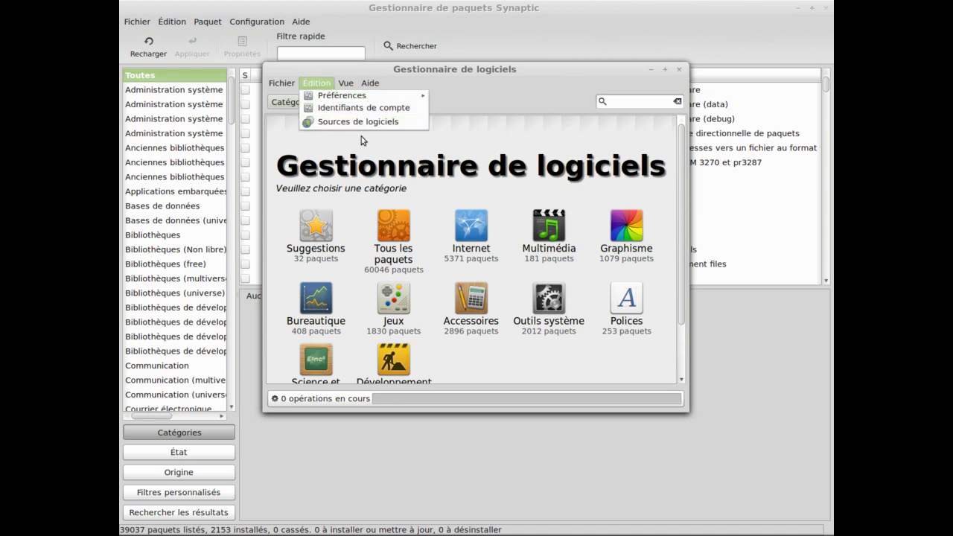
pyautogui.click(736, 394)
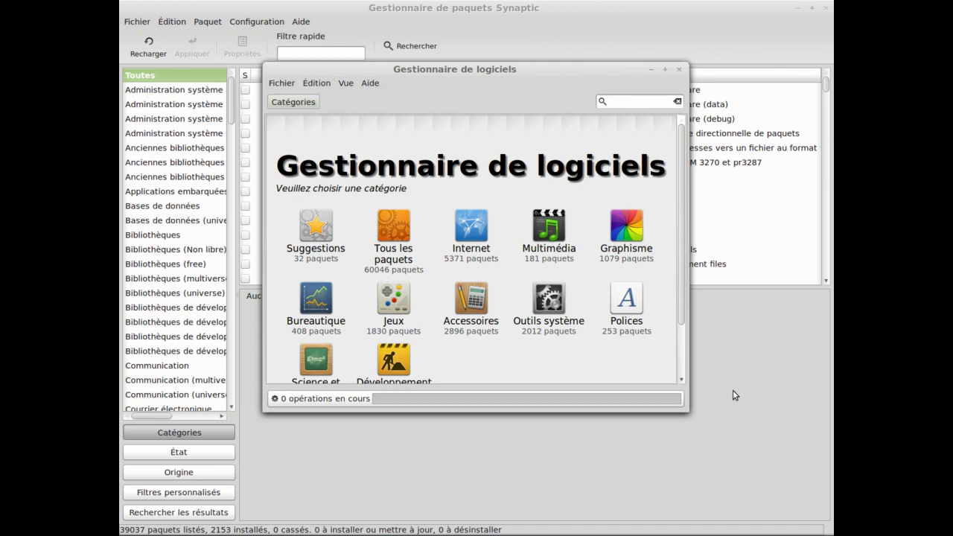
pyautogui.click(734, 394)
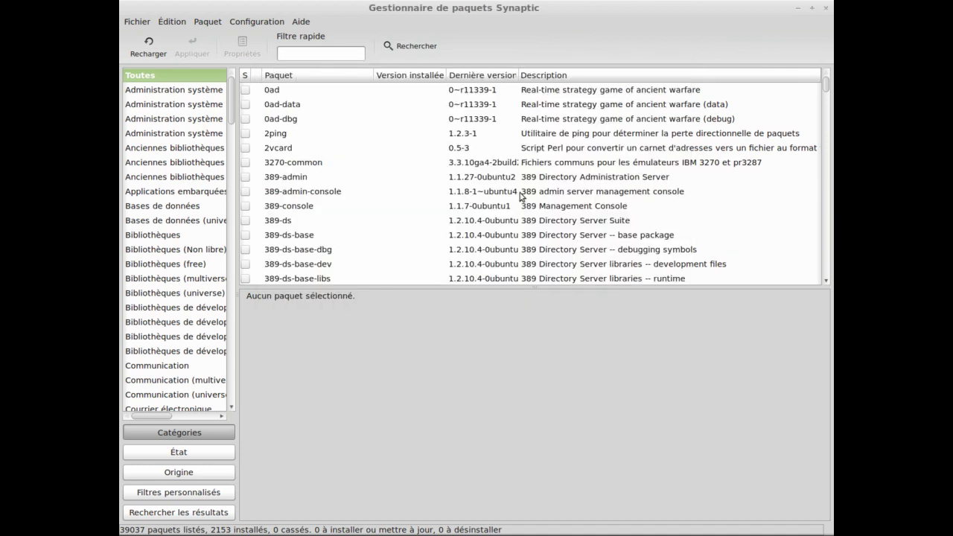
# Step: Open Synaptic's repository settings (Dépôts) and reposition the Sources de mise à jour dialog
pyautogui.click(253, 22)
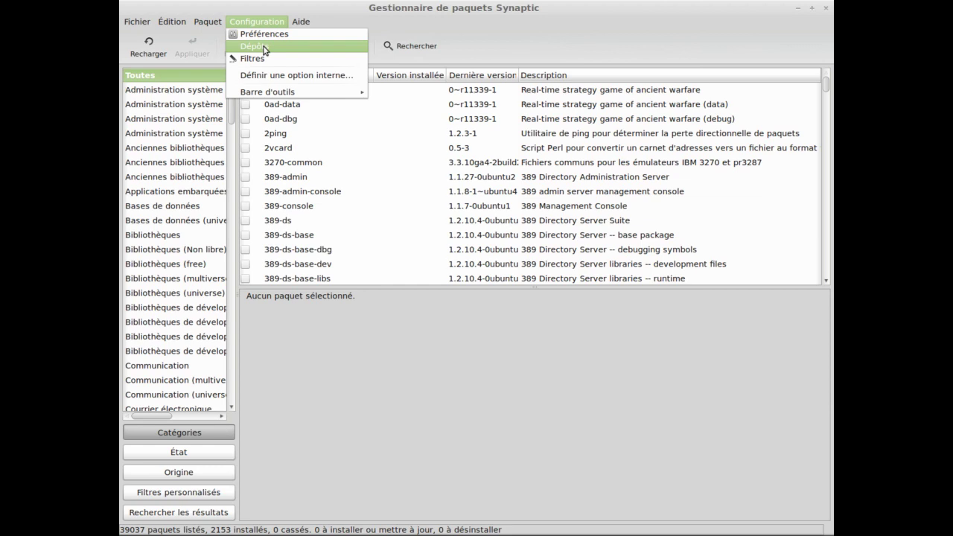
pyautogui.click(265, 48)
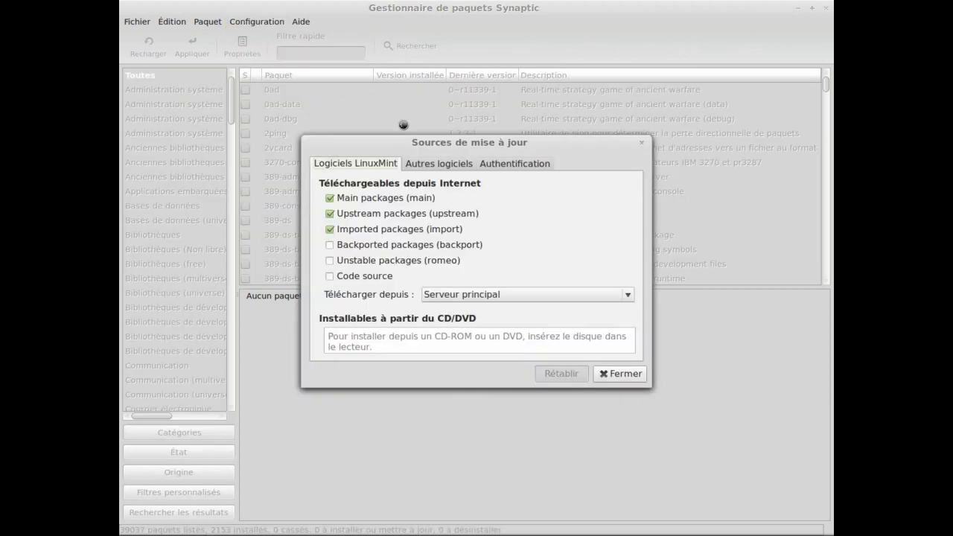
pyautogui.moveTo(449, 143); pyautogui.dragTo(474, 122)
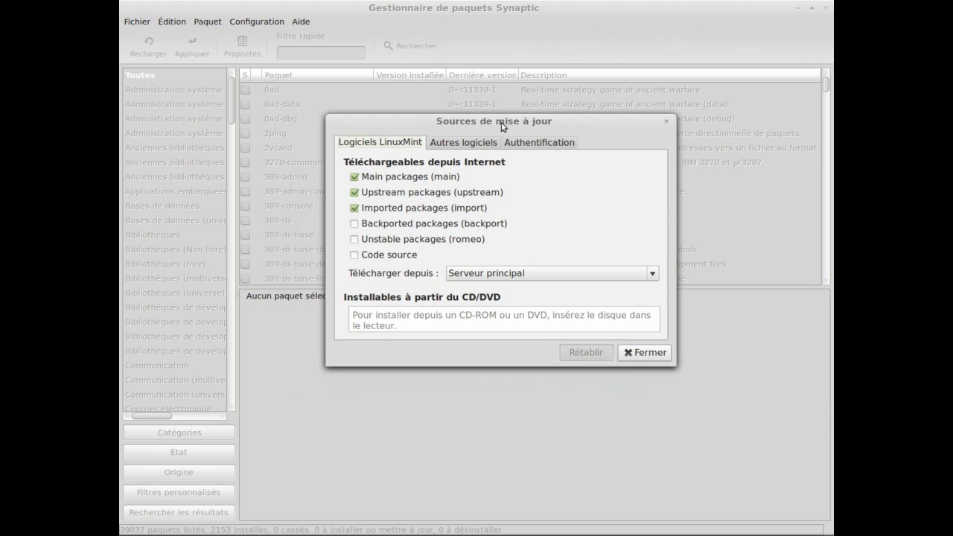
# Step: Show the equivalent Sources de logiciels option in the Gestionnaire de logiciels, return to the Sources de mise à jour dialog and minimize the software manager
pyautogui.moveTo(737, 534)
pyautogui.click(488, 531)
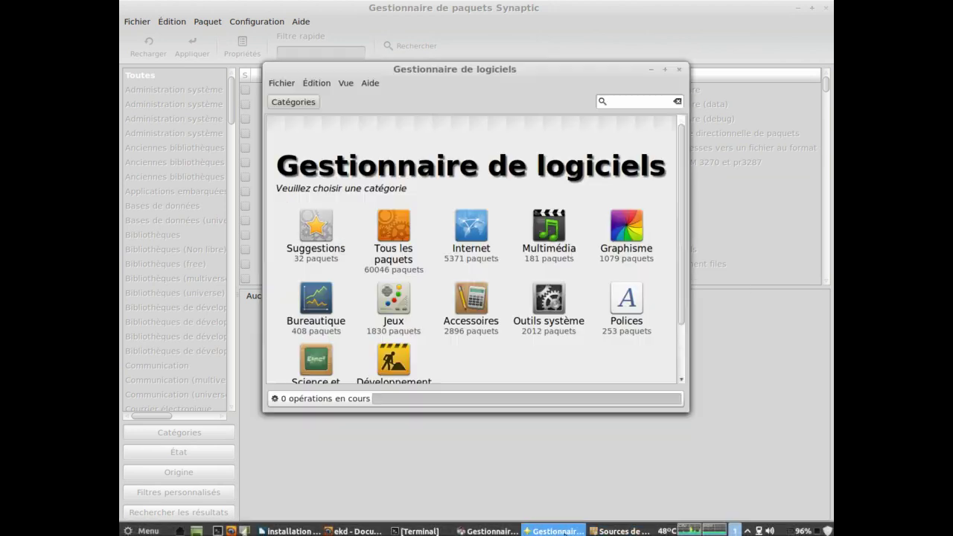
pyautogui.moveTo(449, 71); pyautogui.dragTo(539, 186)
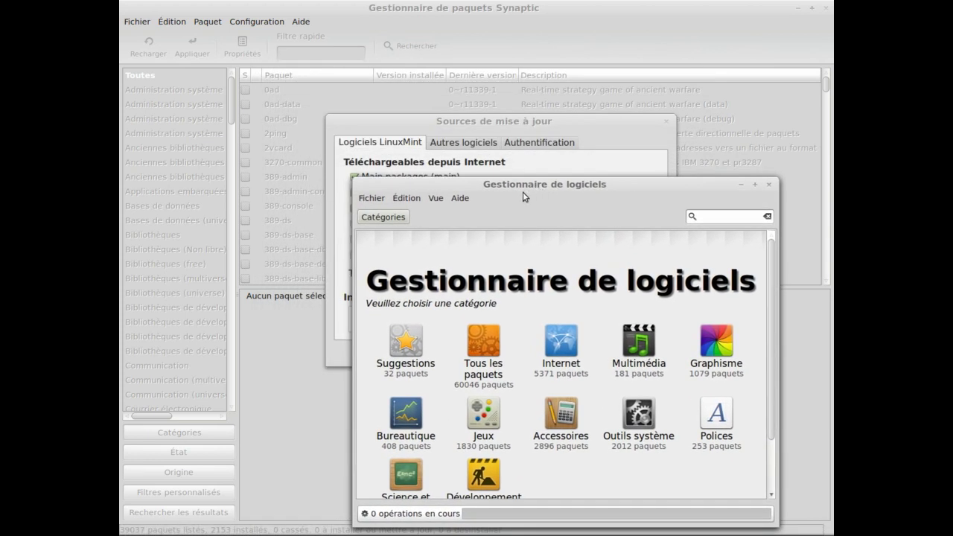
pyautogui.click(411, 201)
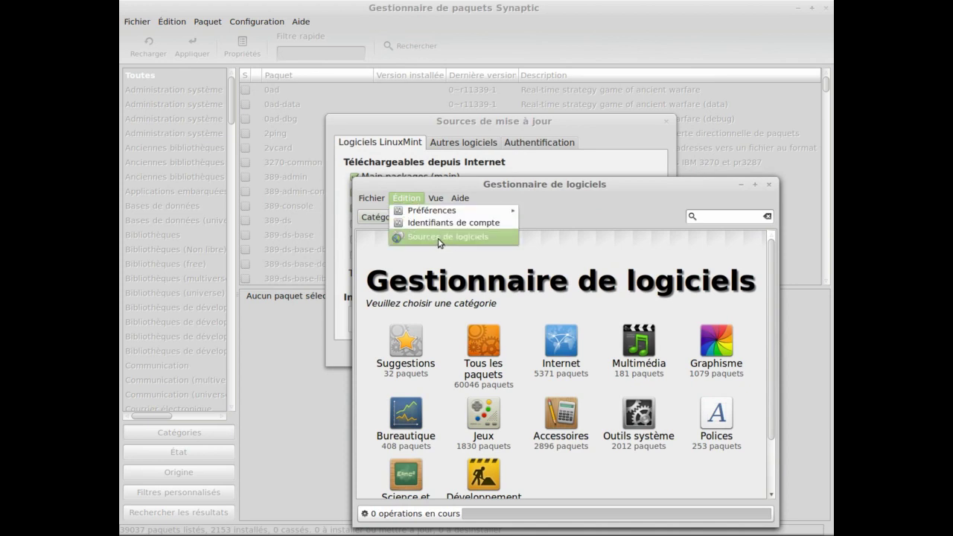
pyautogui.click(611, 134)
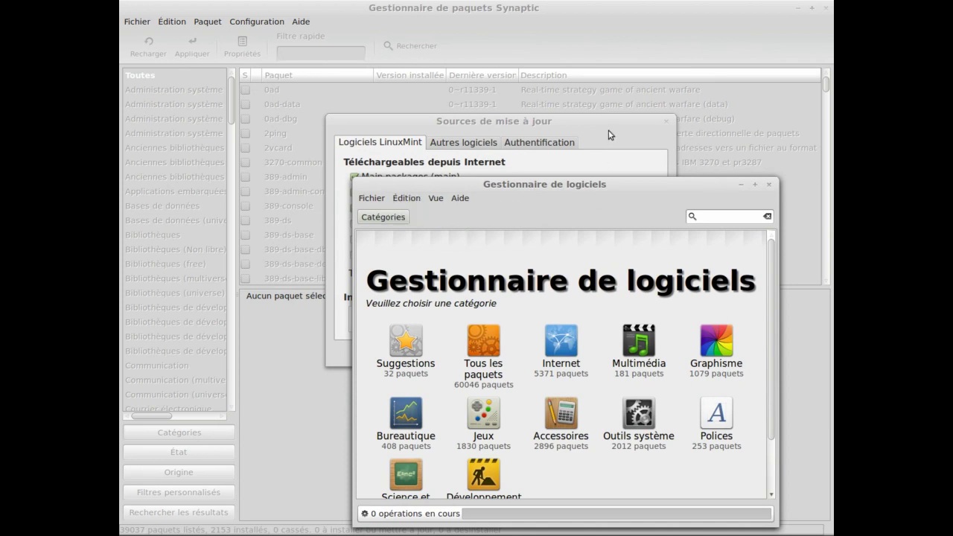
pyautogui.click(611, 134)
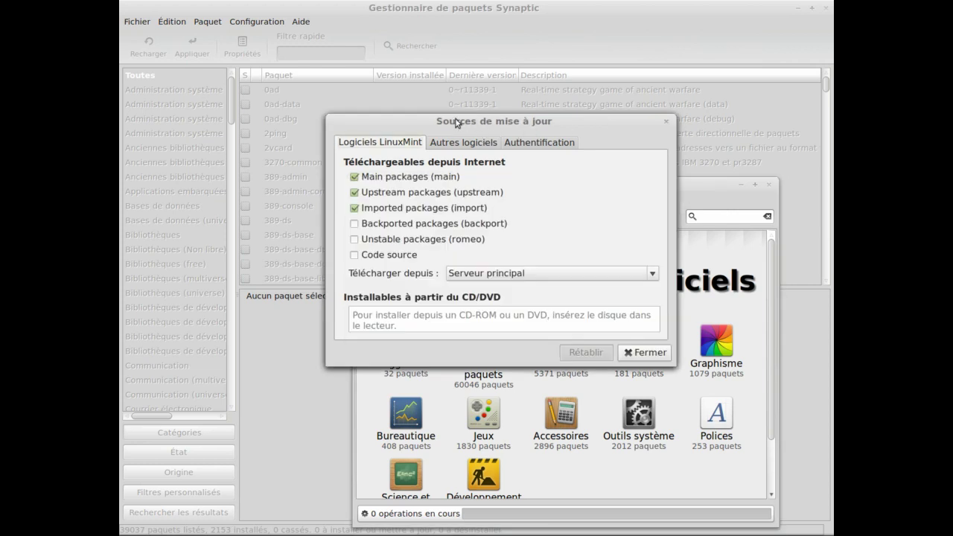
pyautogui.moveTo(453, 121); pyautogui.dragTo(406, 77)
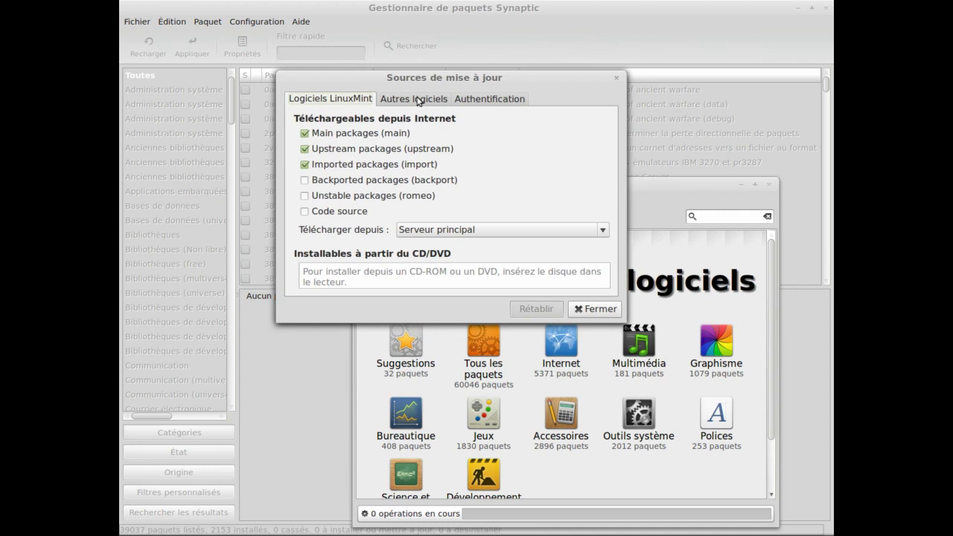
pyautogui.click(742, 184)
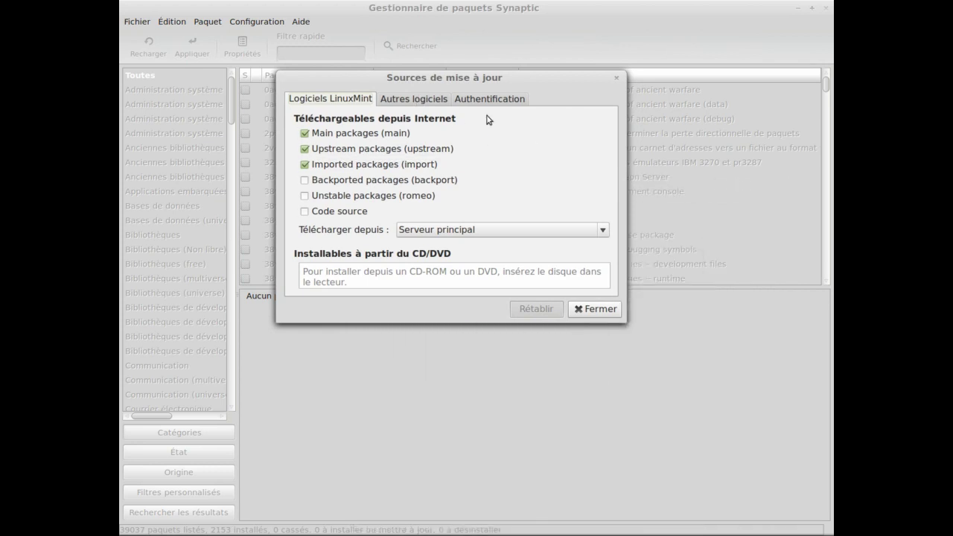
# Step: Show the Autres logiciels sources in full and start adding a new repository
pyautogui.click(402, 100)
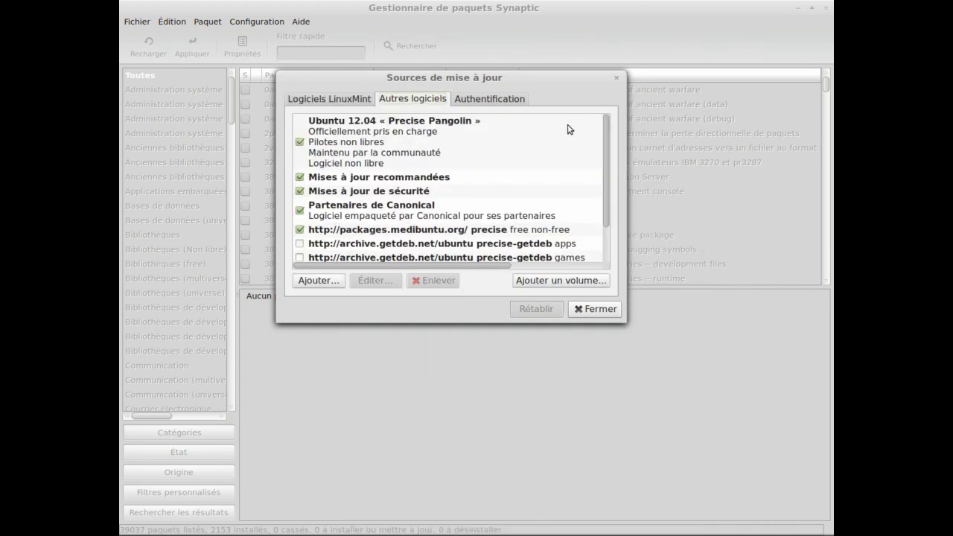
pyautogui.moveTo(606, 153); pyautogui.dragTo(615, 222)
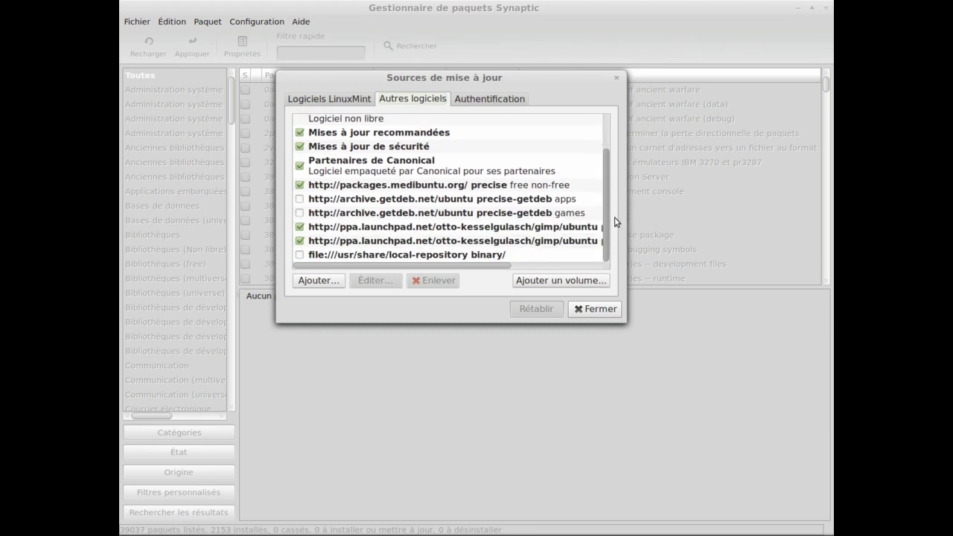
pyautogui.click(323, 286)
# Step: Copy the Ubuntu 12.04 LTS GMIC repository line from the ubuntu-fr page in Firefox and show all open windows
pyautogui.moveTo(831, 32)
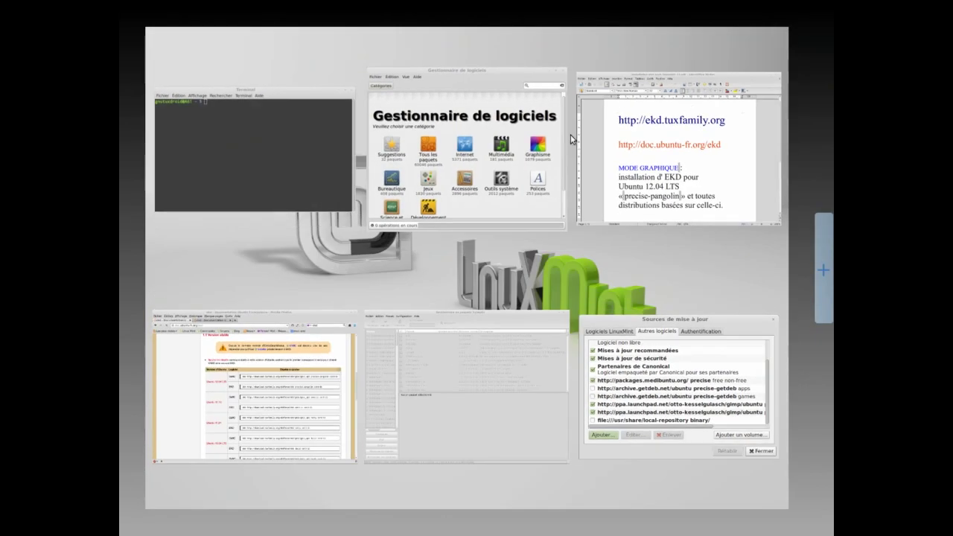
pyautogui.click(262, 380)
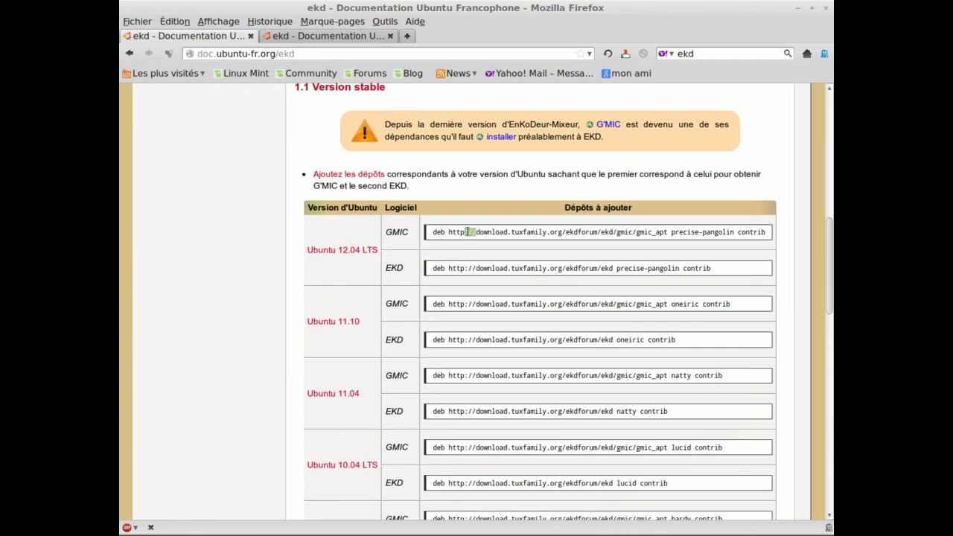
pyautogui.tripleClick(467, 232)
pyautogui.rightClick(467, 232)
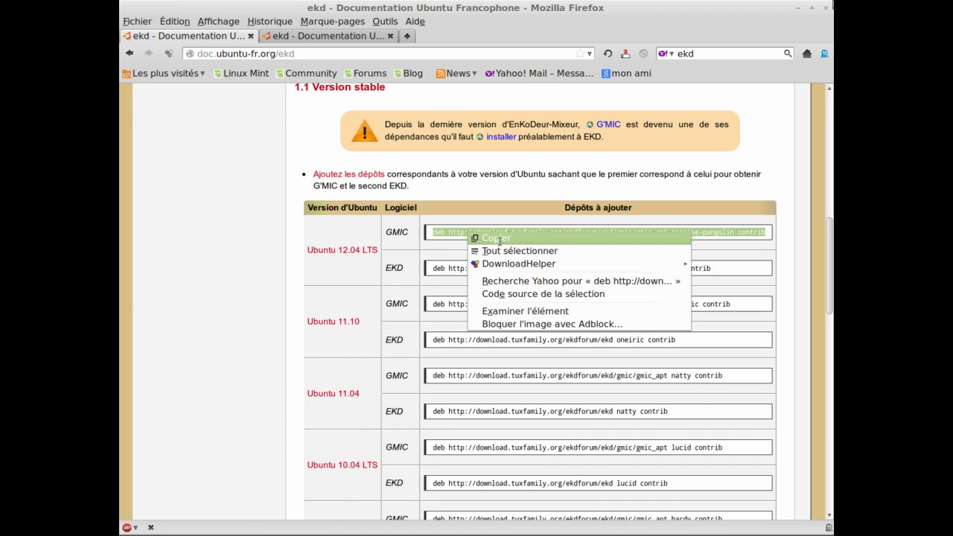
pyautogui.click(499, 240)
pyautogui.moveTo(828, 16)
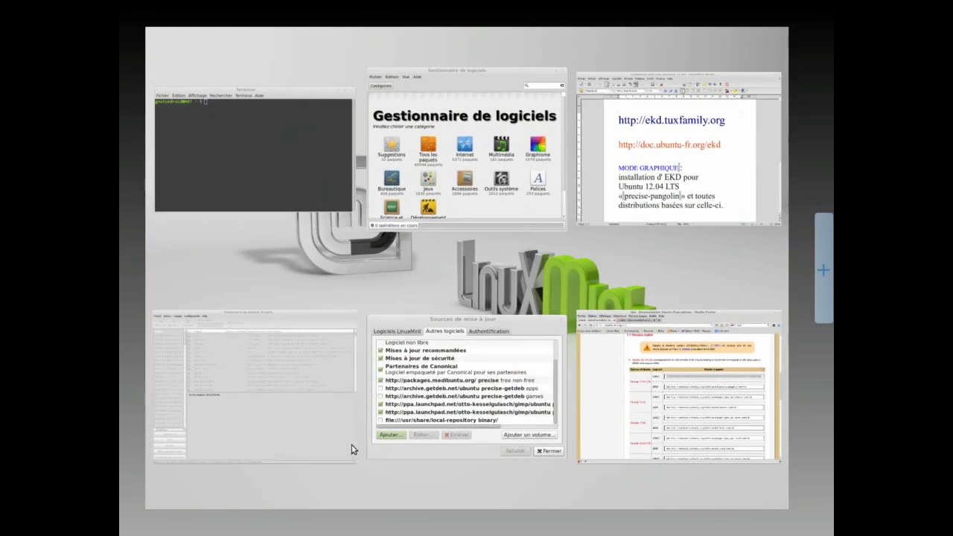
# Step: Paste the copied GMIC precise-pangolin line as the APT line and add it as an update source
pyautogui.click(457, 395)
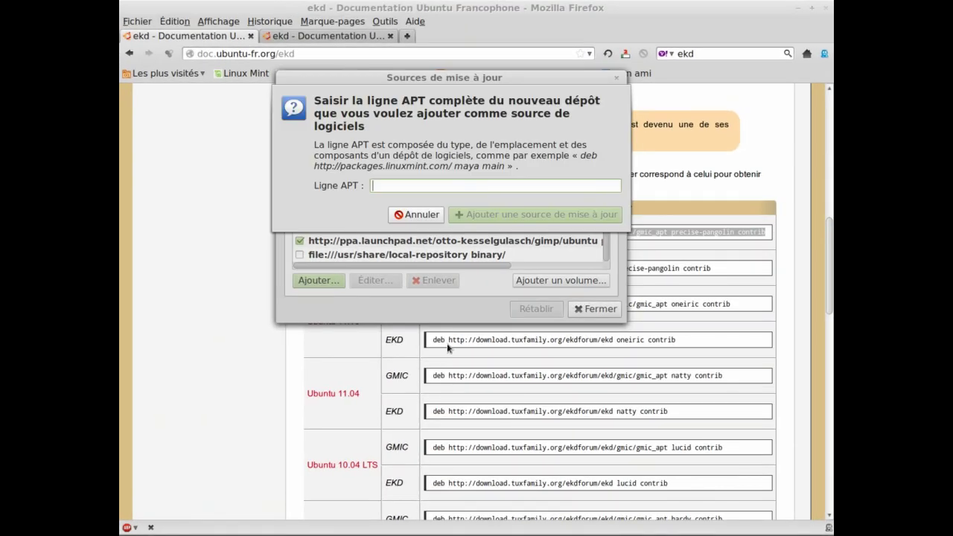
pyautogui.rightClick(396, 187)
pyautogui.click(421, 218)
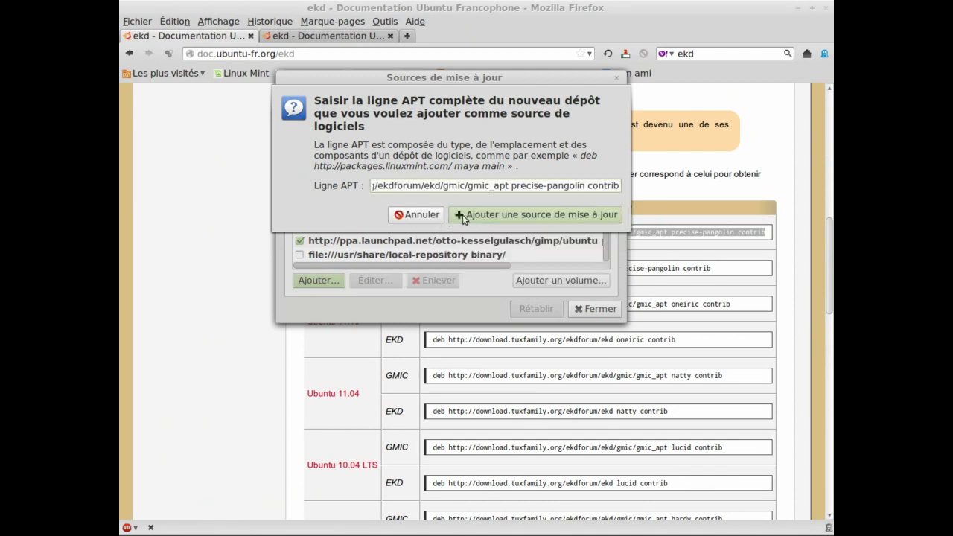
pyautogui.click(509, 219)
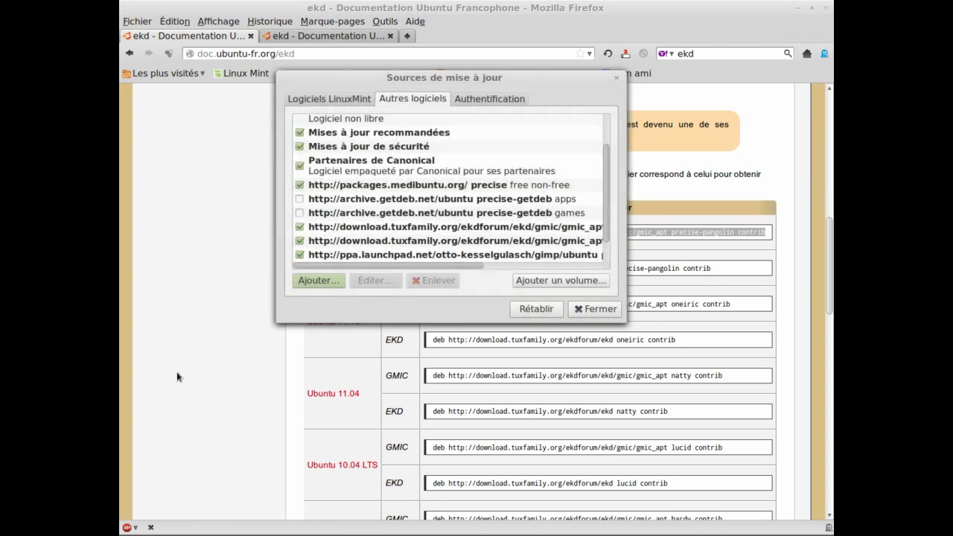
# Step: Copy the Ubuntu 12.04 LTS EKD repository line from the ubuntu-fr page in Firefox and show all open windows
pyautogui.click(225, 379)
pyautogui.tripleClick(482, 270)
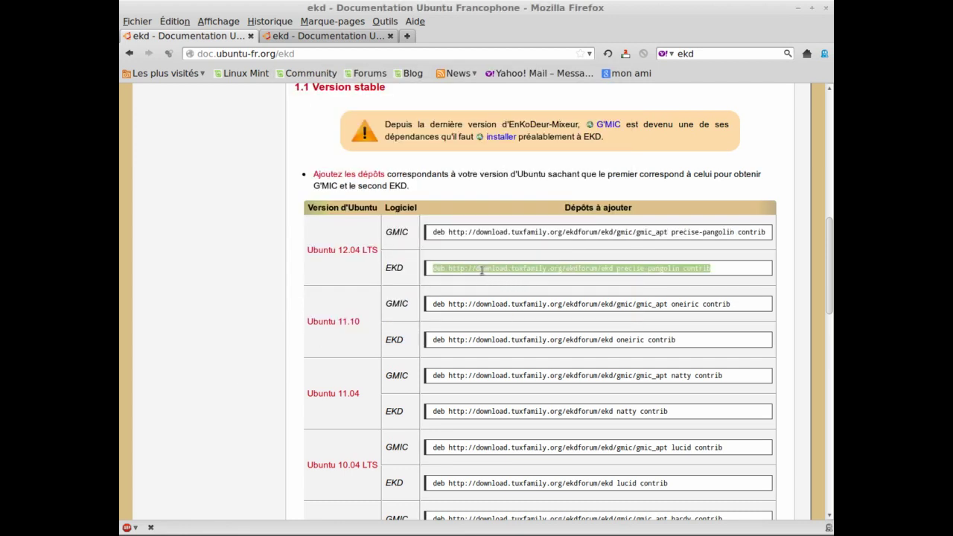
pyautogui.rightClick(482, 274)
pyautogui.click(512, 282)
pyautogui.hotkey('alt', 'Tab')
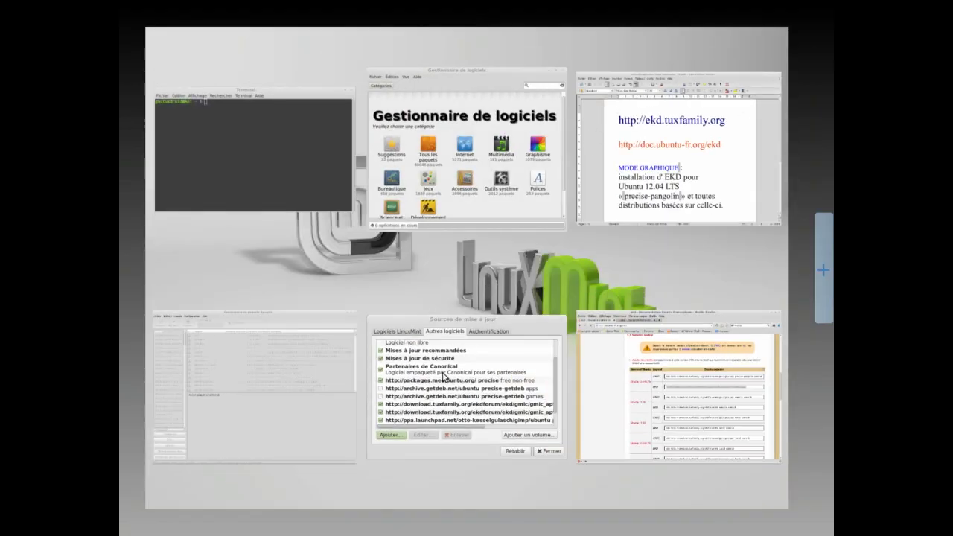
# Step: Add a new update source in Sources de mise à jour using the copied EKD precise-pangolin APT line
pyautogui.click(446, 366)
pyautogui.click(315, 284)
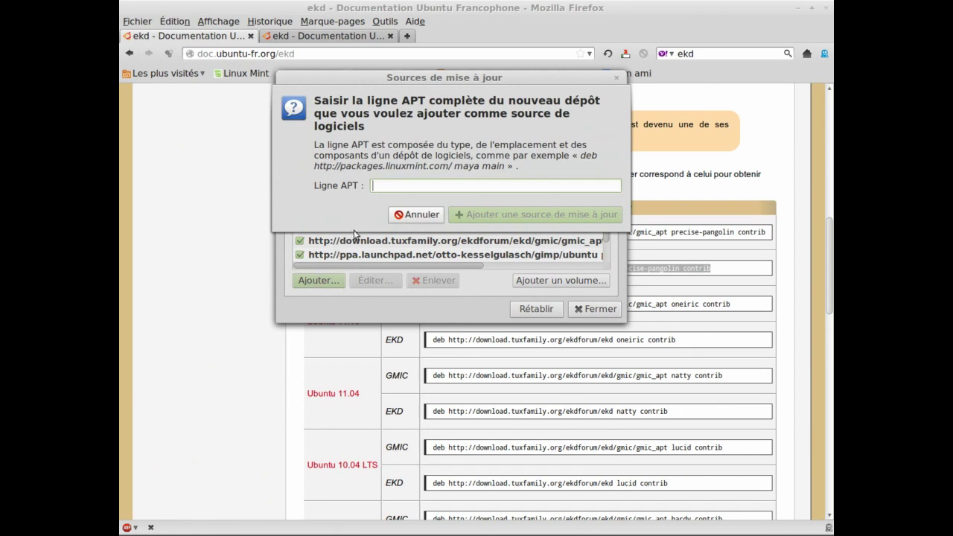
pyautogui.rightClick(386, 188)
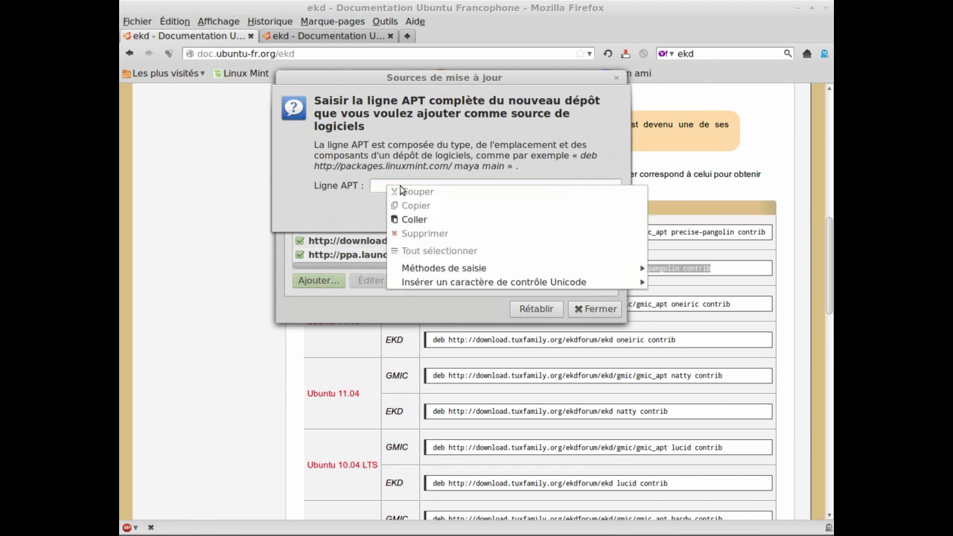
pyautogui.click(454, 219)
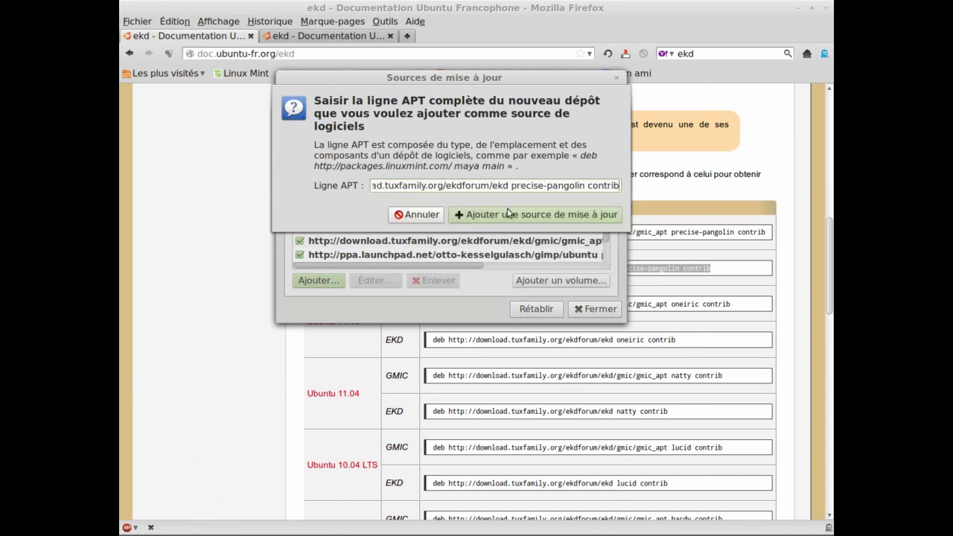
pyautogui.click(540, 215)
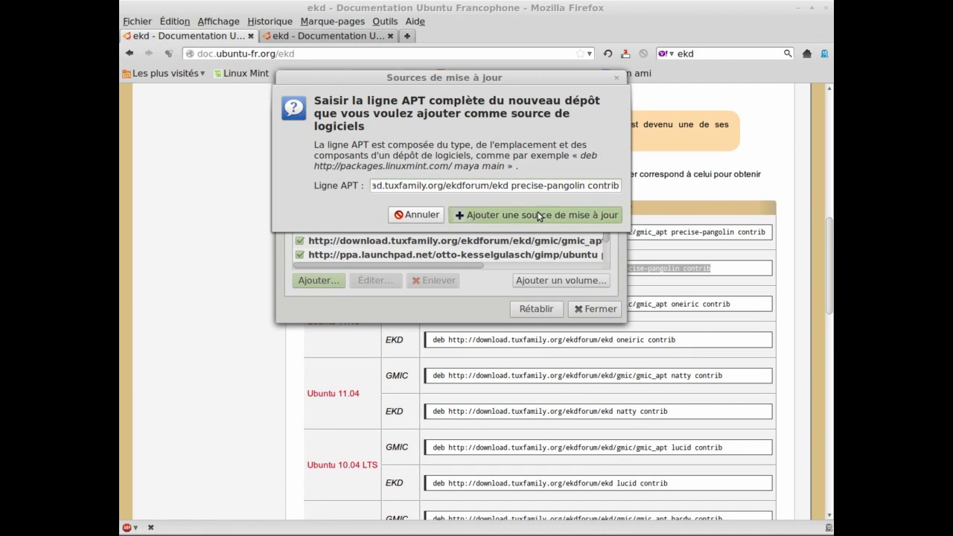
# Step: Reposition and enlarge the Sources de mise à jour dialog to check the full GMIC and EKD precise-pangolin entries
pyautogui.moveTo(380, 73); pyautogui.dragTo(281, 77)
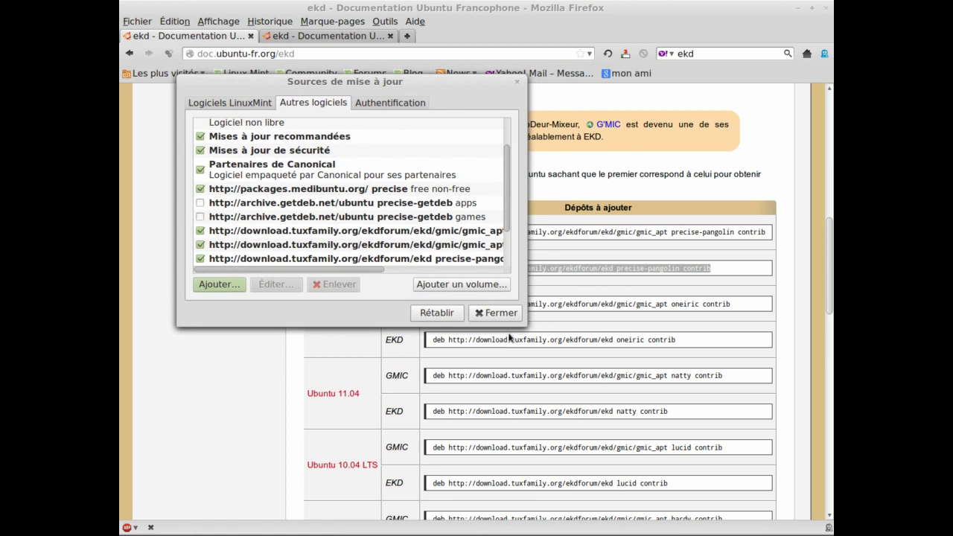
pyautogui.moveTo(527, 322); pyautogui.dragTo(768, 402)
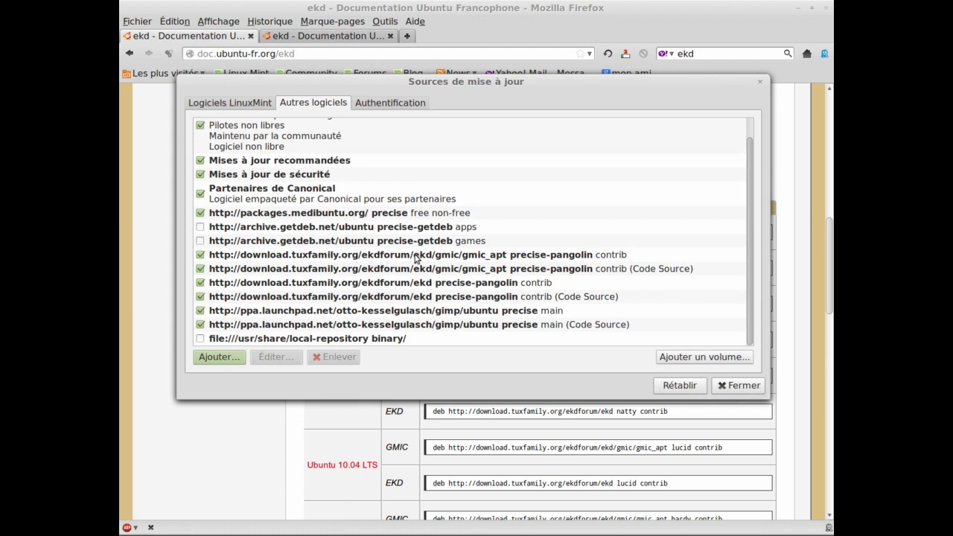
pyautogui.click(450, 256)
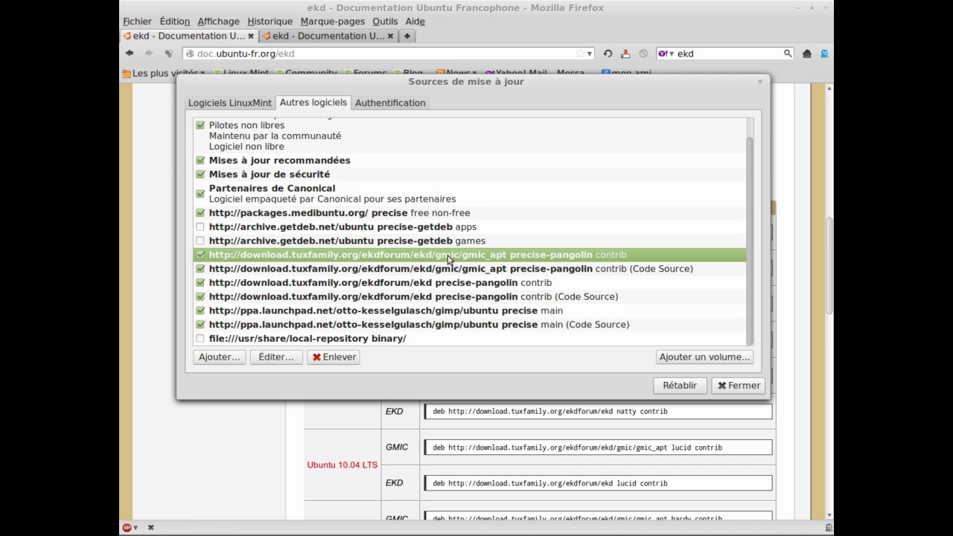
pyautogui.click(353, 286)
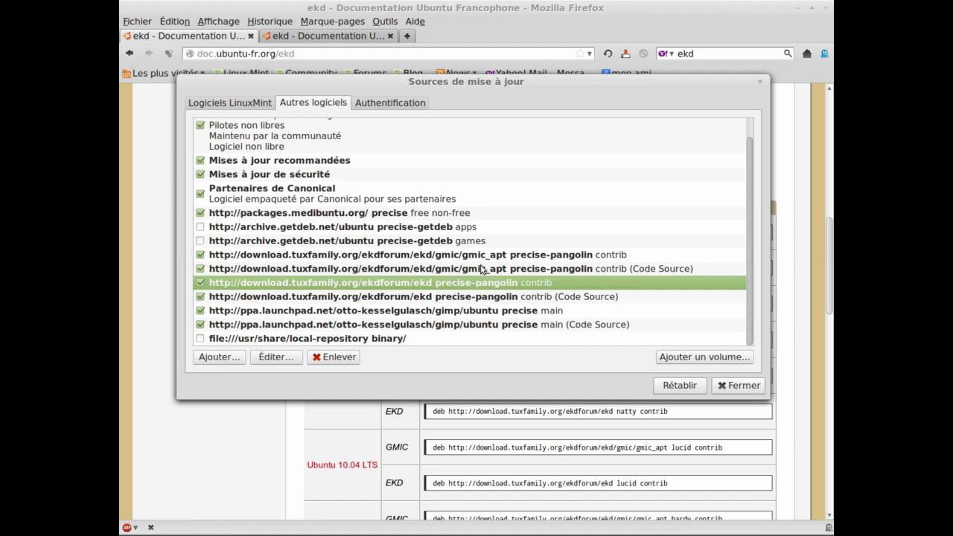
# Step: Remove the Code Source entries of the EKD and GMIC precise-pangolin repositories and close the Sources de mise à jour dialog
pyautogui.click(325, 301)
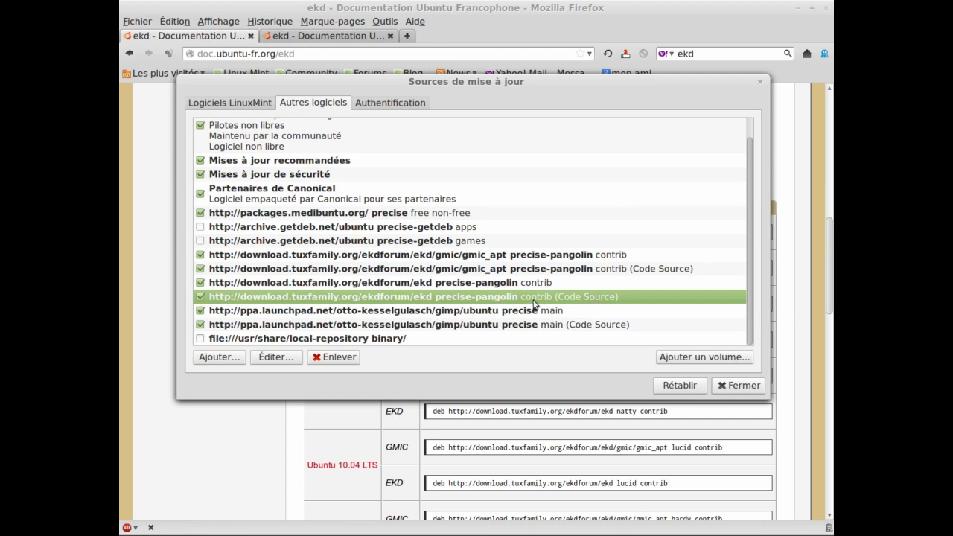
pyautogui.click(338, 358)
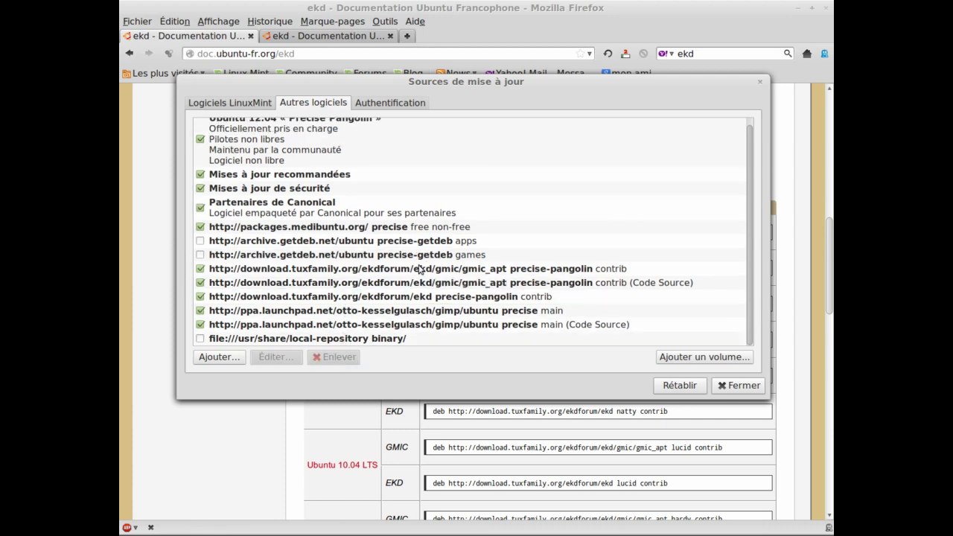
pyautogui.click(499, 286)
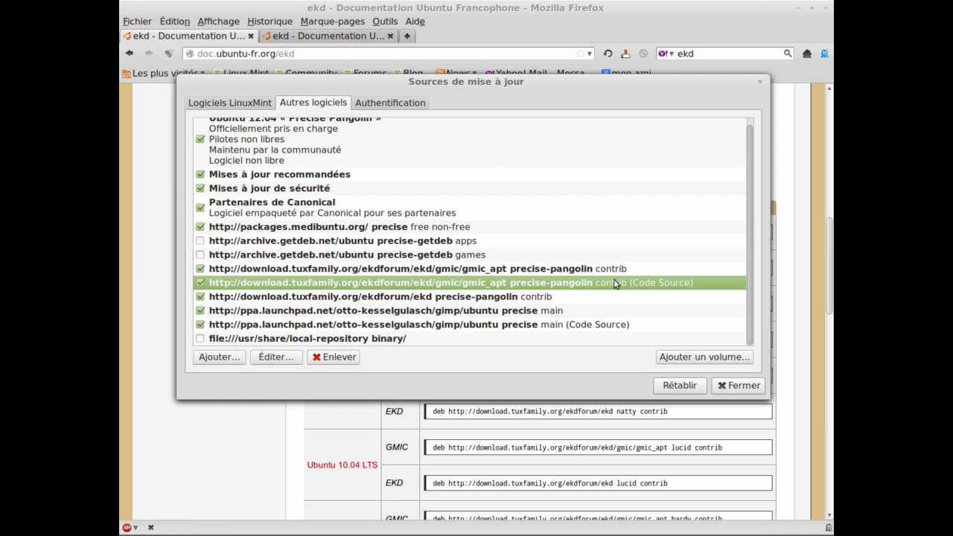
pyautogui.click(339, 358)
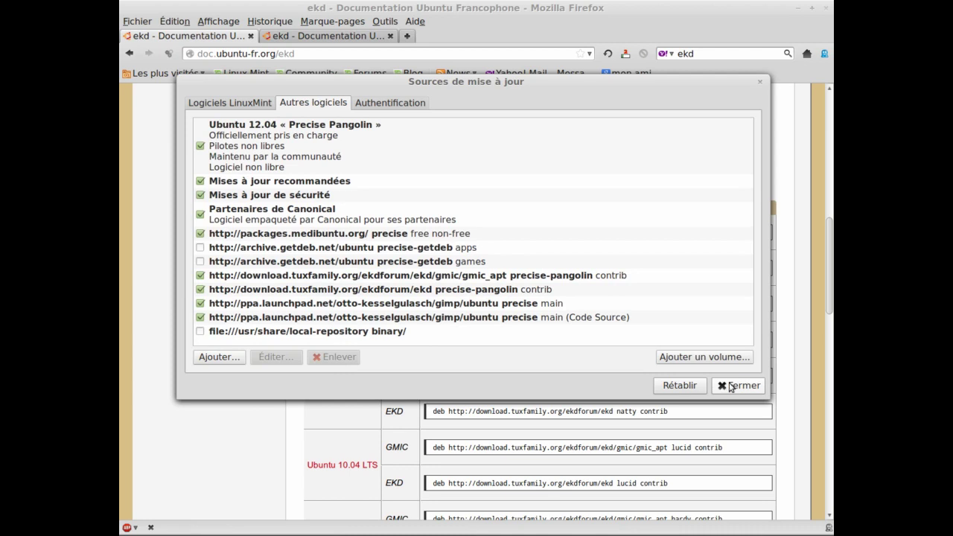
pyautogui.click(734, 386)
# Step: Copy the wget command that adds the EKD repository's authentication key from the ubuntu-fr page
pyautogui.moveTo(829, 281); pyautogui.dragTo(830, 347)
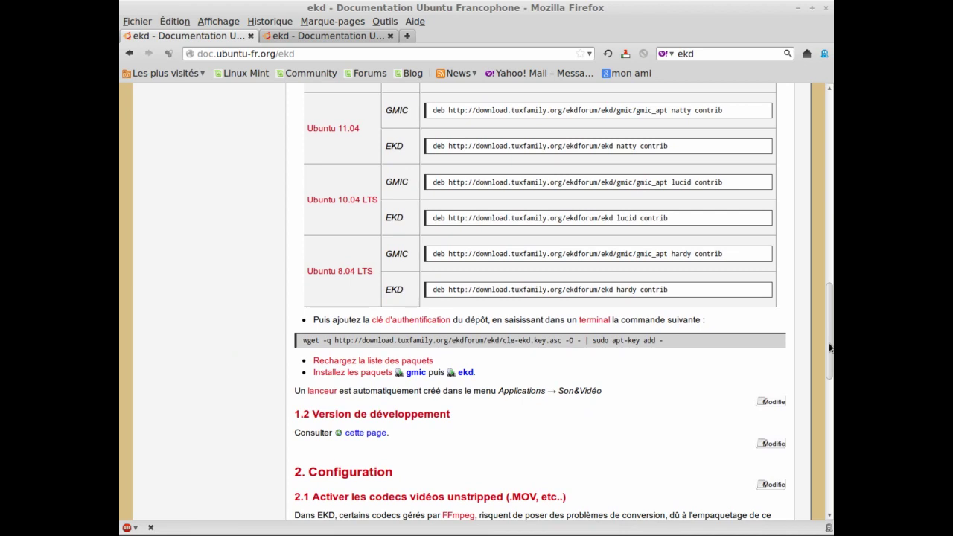
pyautogui.tripleClick(429, 341)
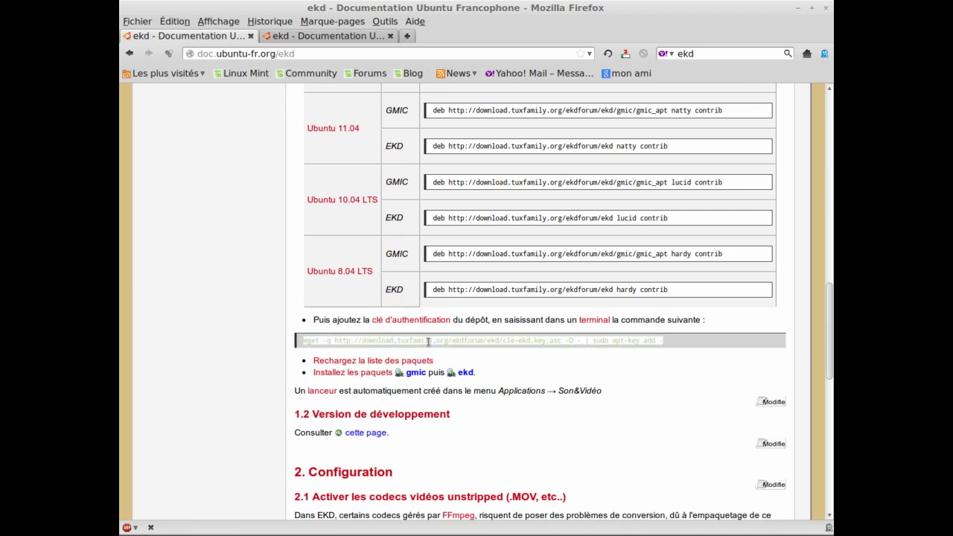
pyautogui.rightClick(429, 341)
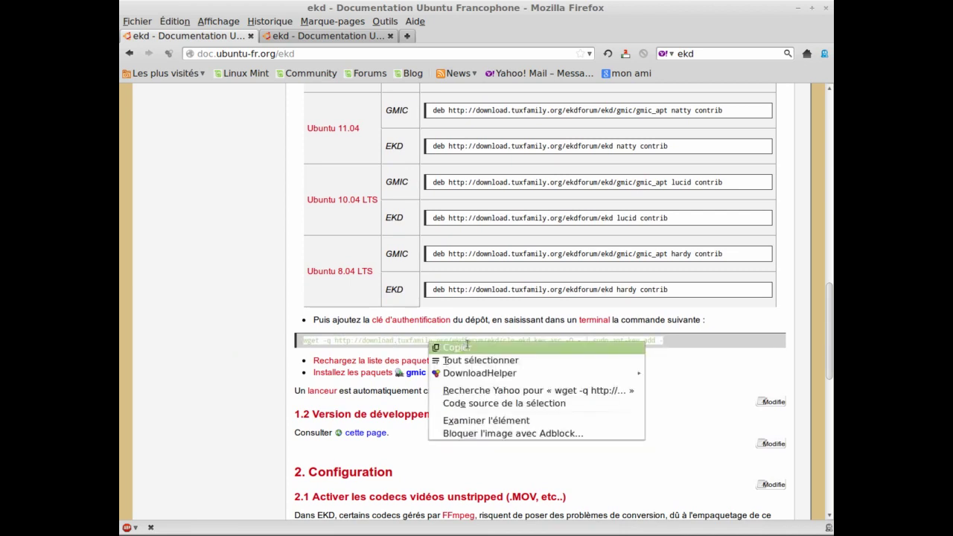
pyautogui.click(468, 344)
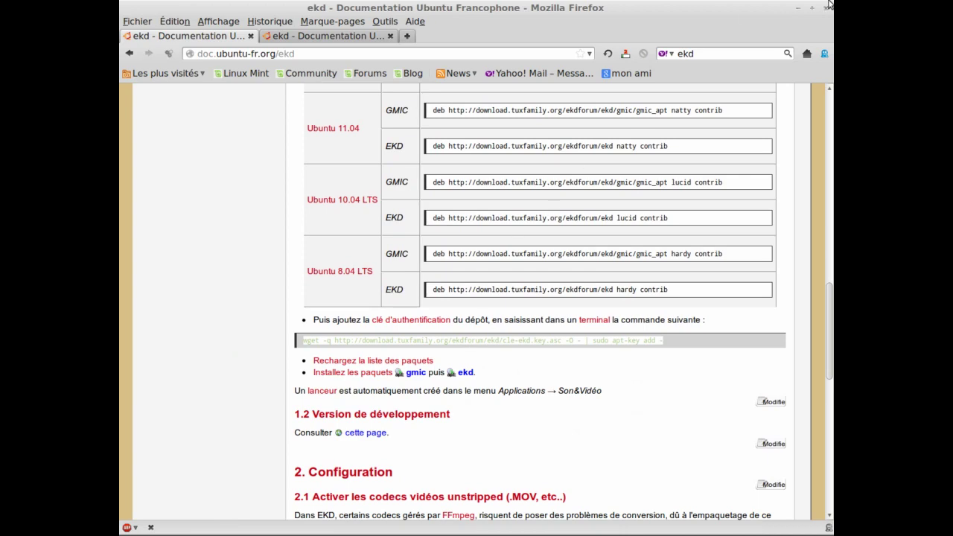
# Step: Switch to the Terminal, run the copied wget and sudo apt-key add command, and enter the sudo password
pyautogui.moveTo(833, 1)
pyautogui.click(180, 119)
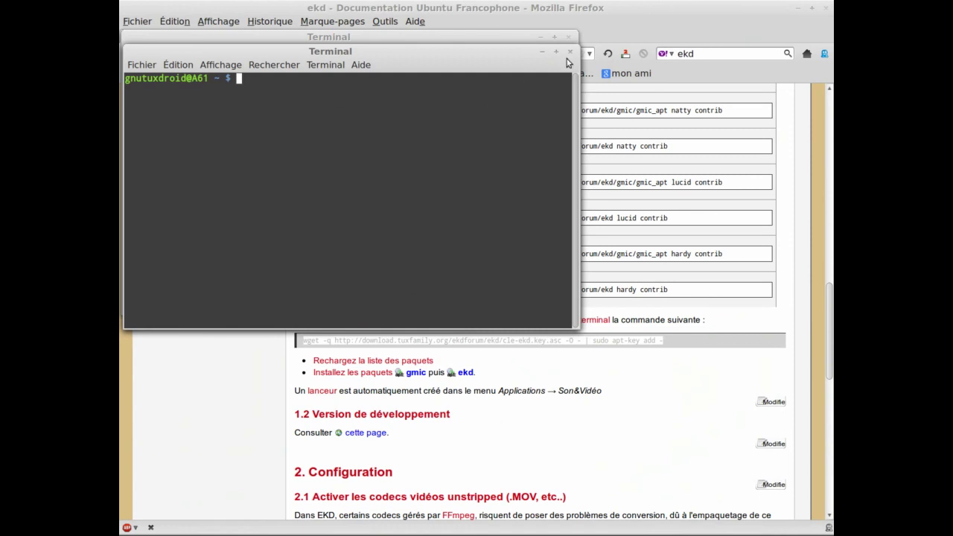
pyautogui.rightClick(322, 140)
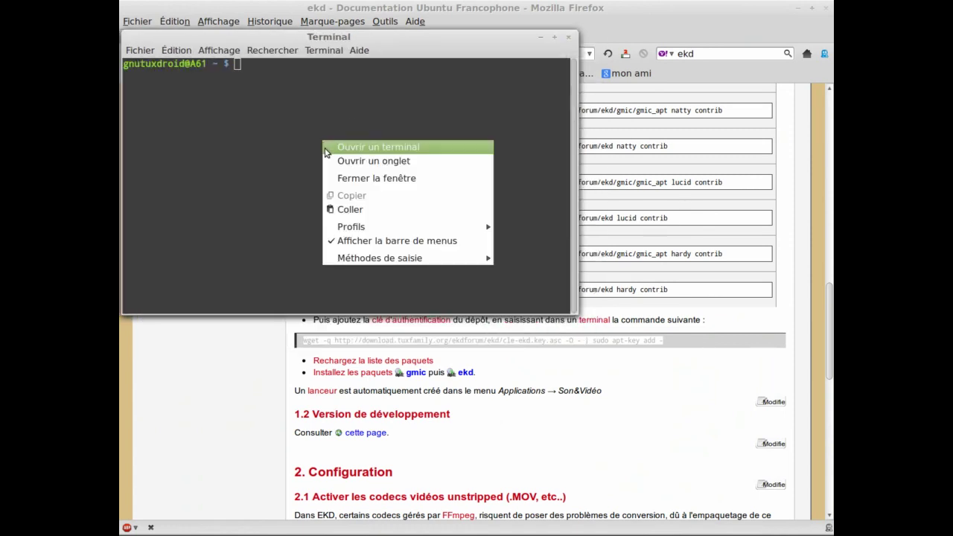
pyautogui.click(346, 209)
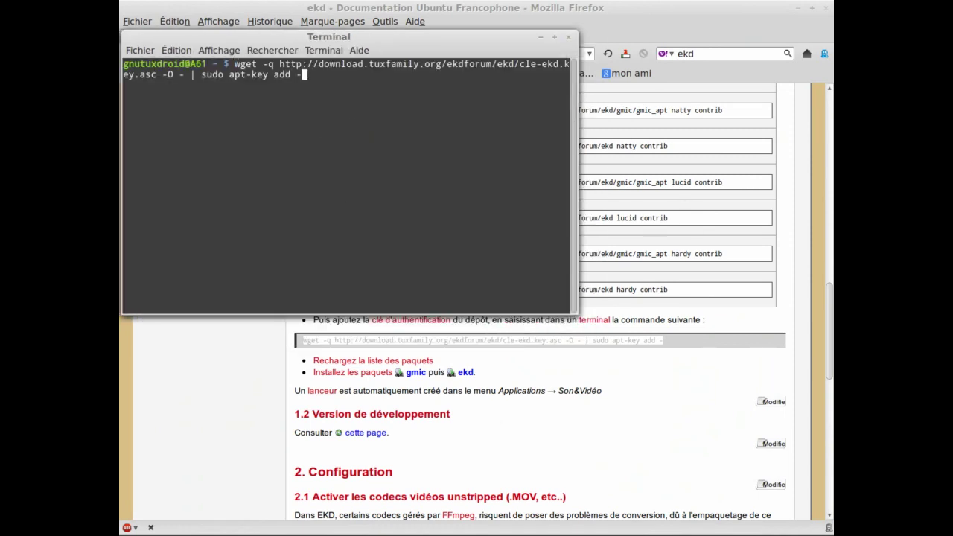
pyautogui.press('Return')
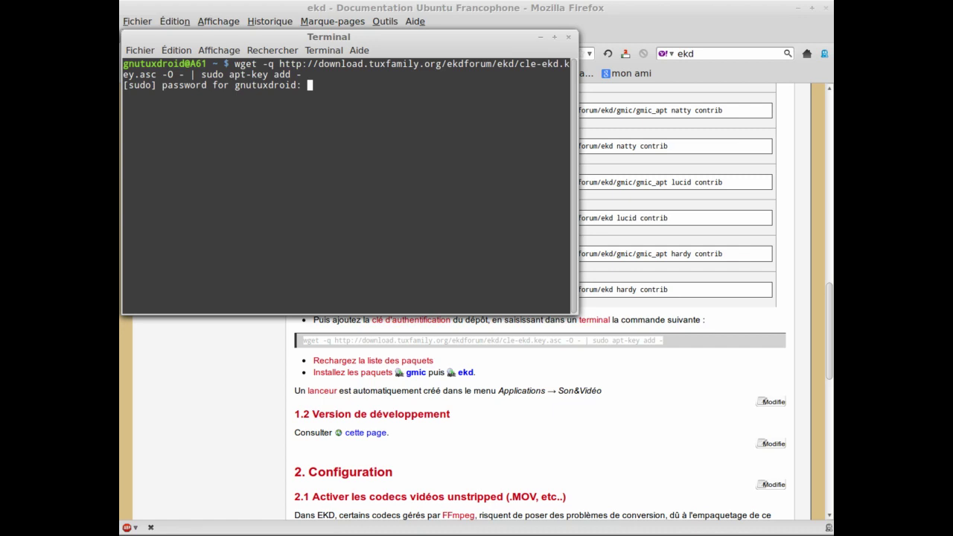
pyautogui.press('Return')
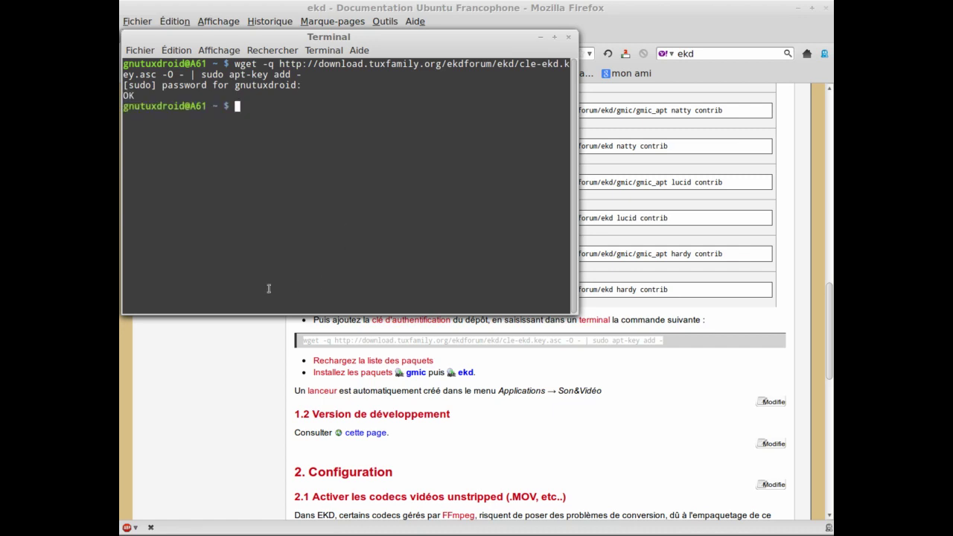
# Step: Switch to the Synaptic package manager from the overview of open windows and reload the package list
pyautogui.click(188, 370)
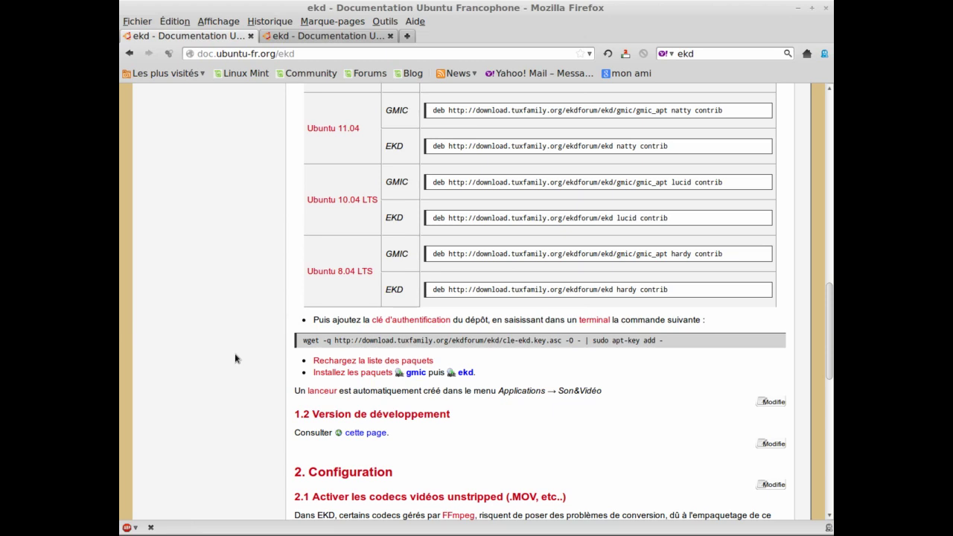
pyautogui.moveTo(831, 2)
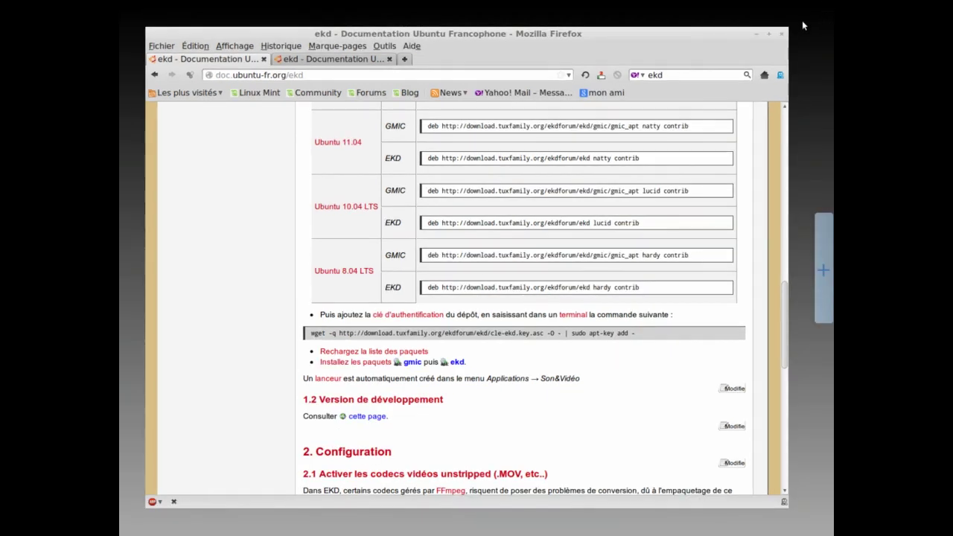
pyautogui.moveTo(769, 33)
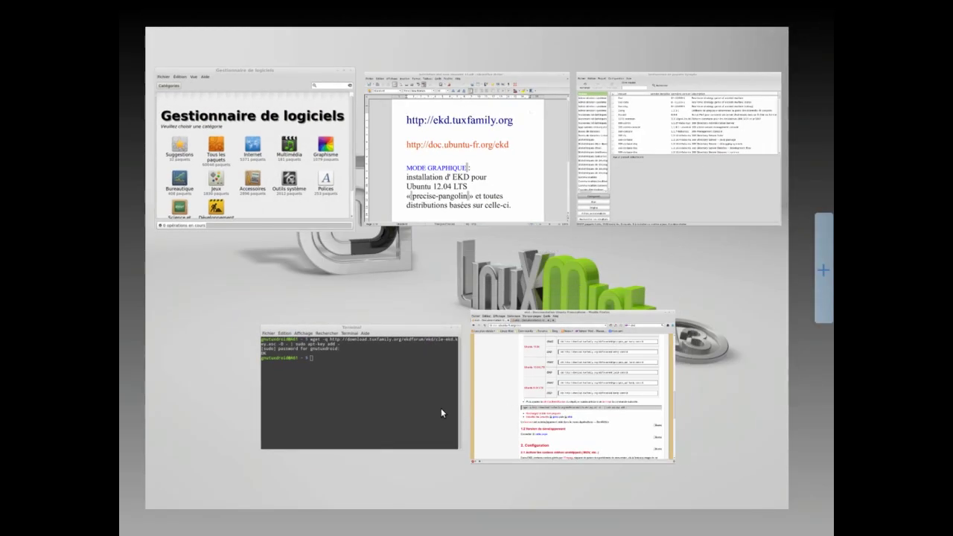
pyautogui.click(660, 154)
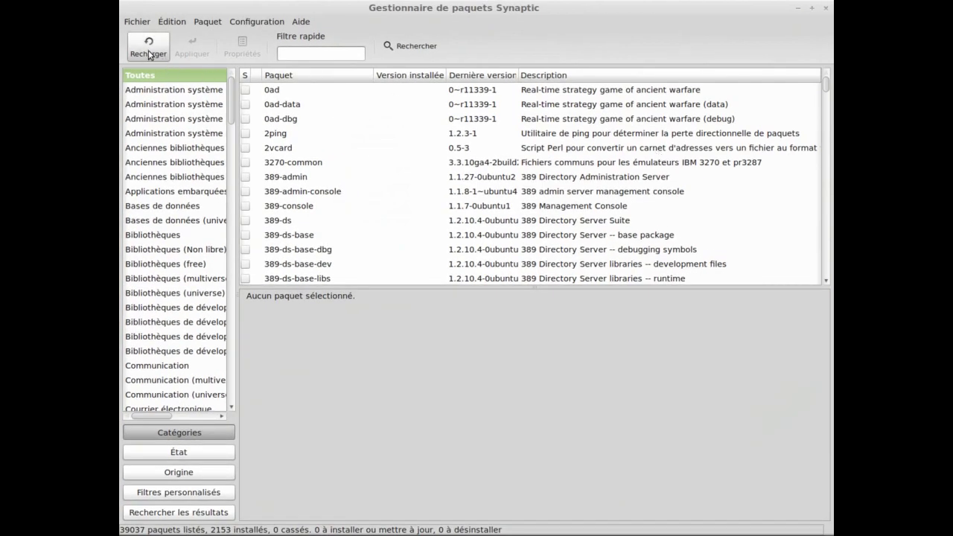
pyautogui.click(149, 52)
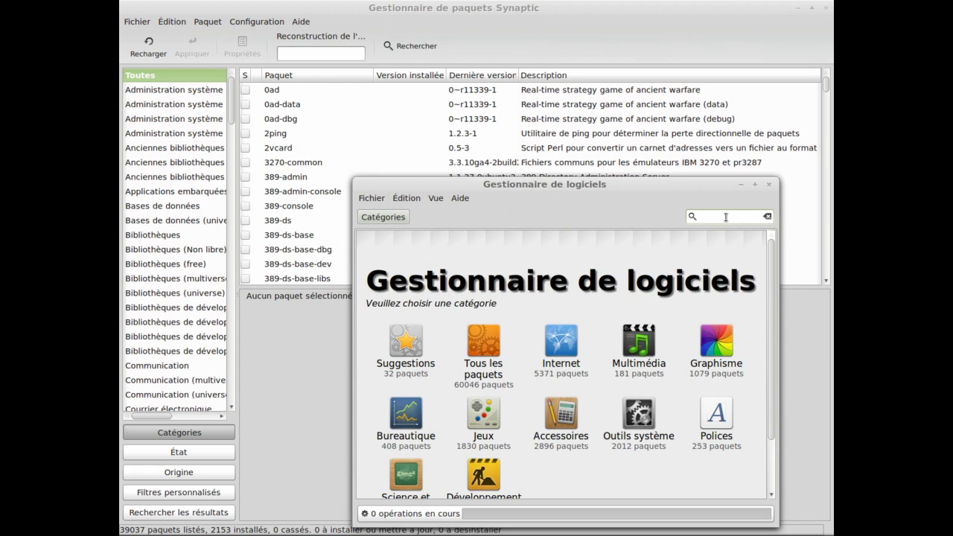
# Step: Show the search field and the Sources de logiciels option in the Gestionnaire de logiciels, and close that window
pyautogui.click(726, 217)
pyautogui.click(406, 202)
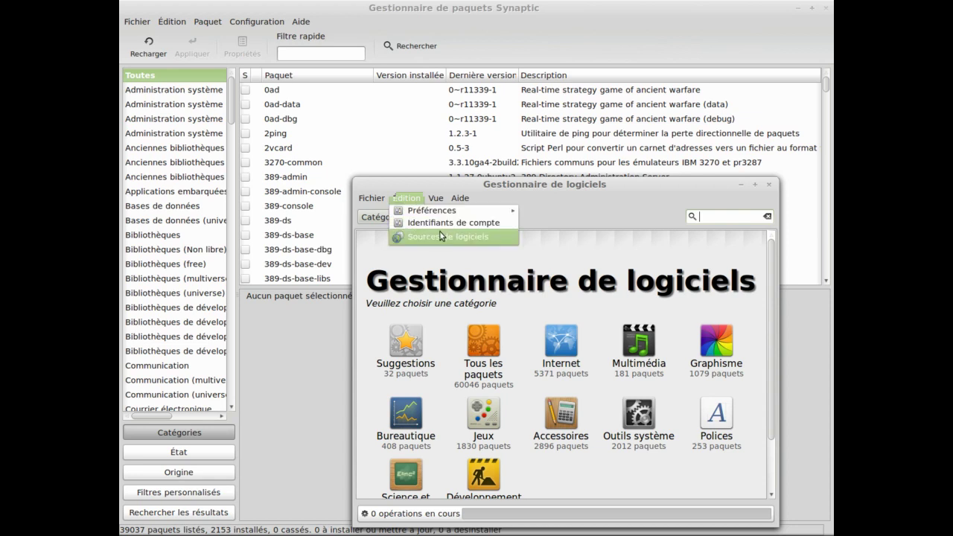
pyautogui.click(732, 203)
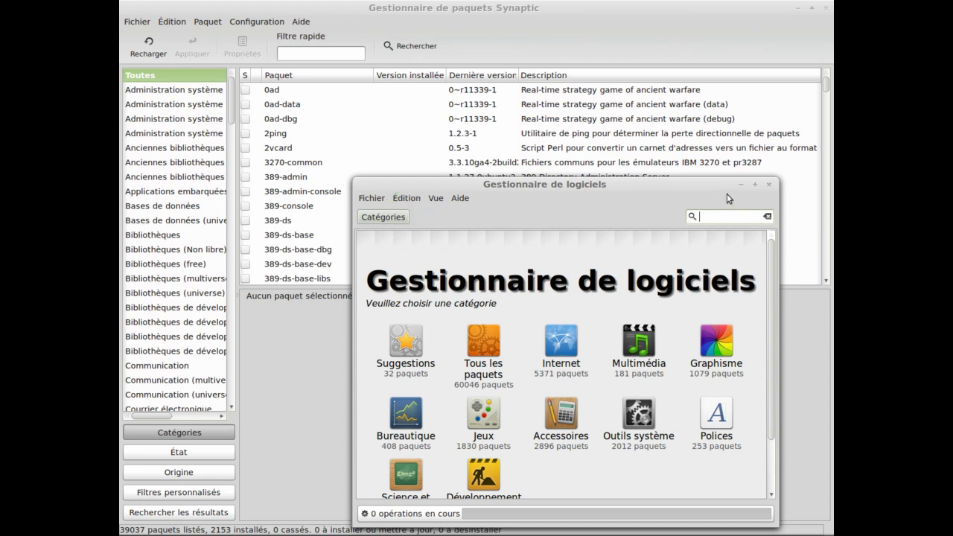
pyautogui.click(770, 188)
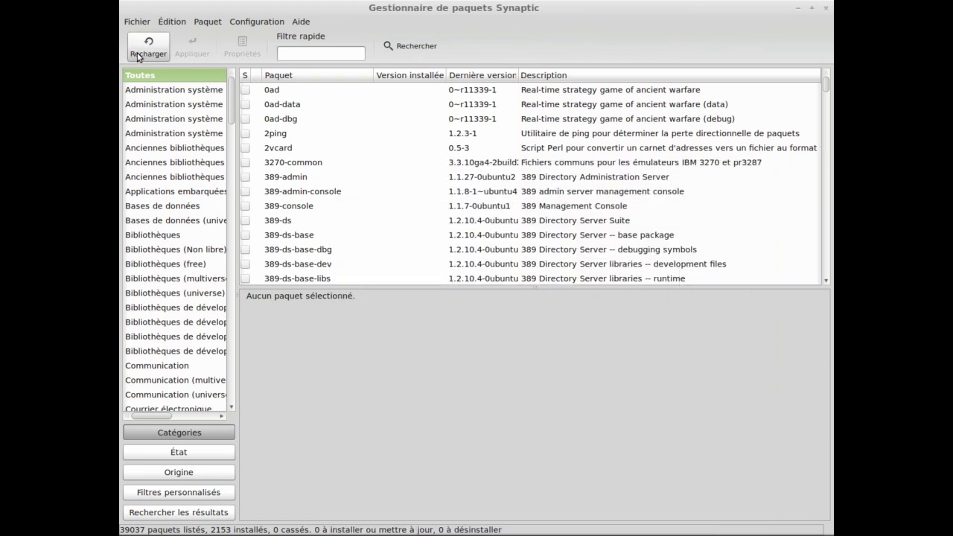
# Step: Search the package names and descriptions for "gmic"
pyautogui.click(418, 62)
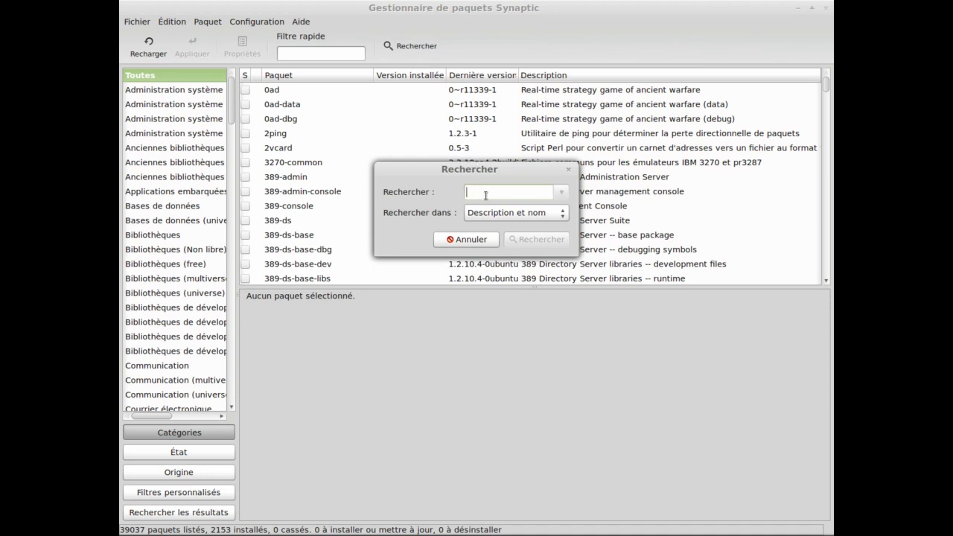
pyautogui.write('gmic')
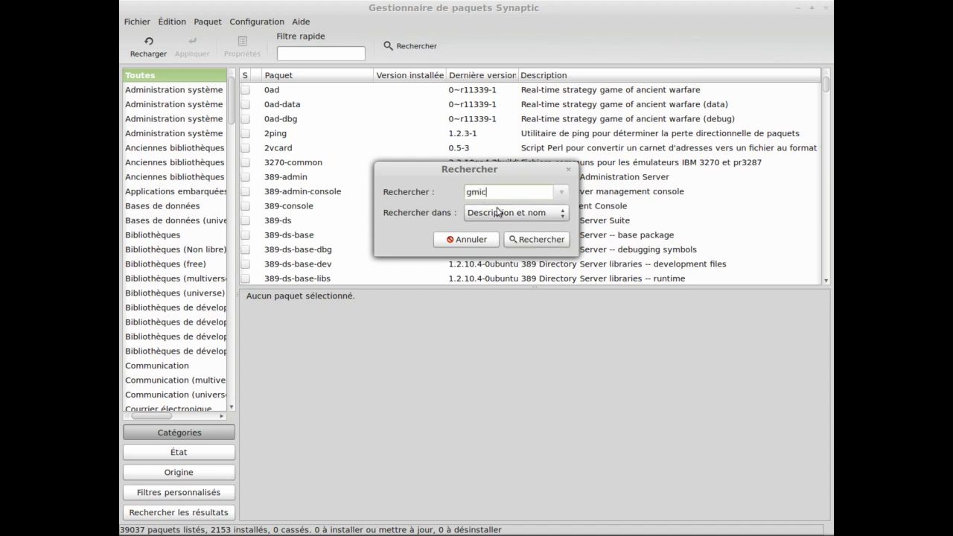
pyautogui.click(531, 239)
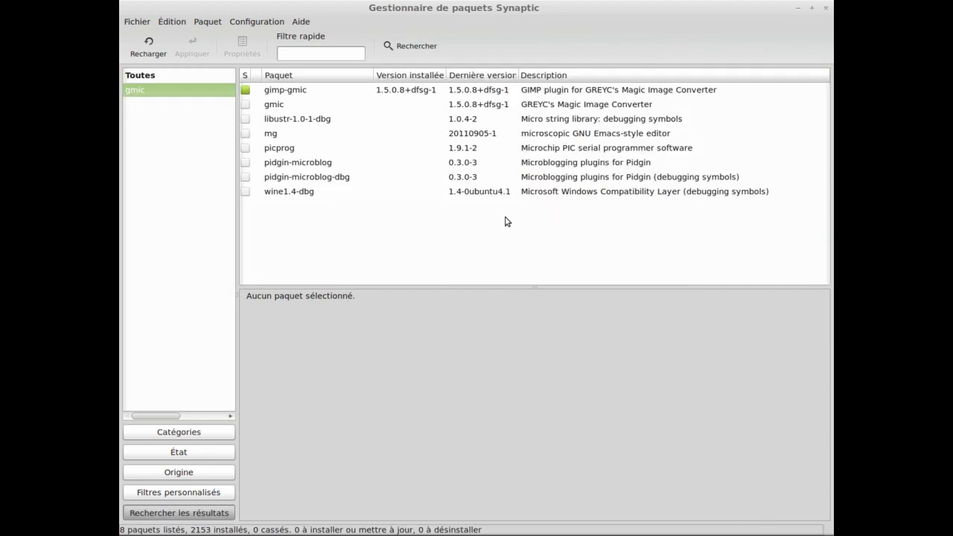
# Step: Mark the gmic package for installation and apply the change
pyautogui.click(272, 108)
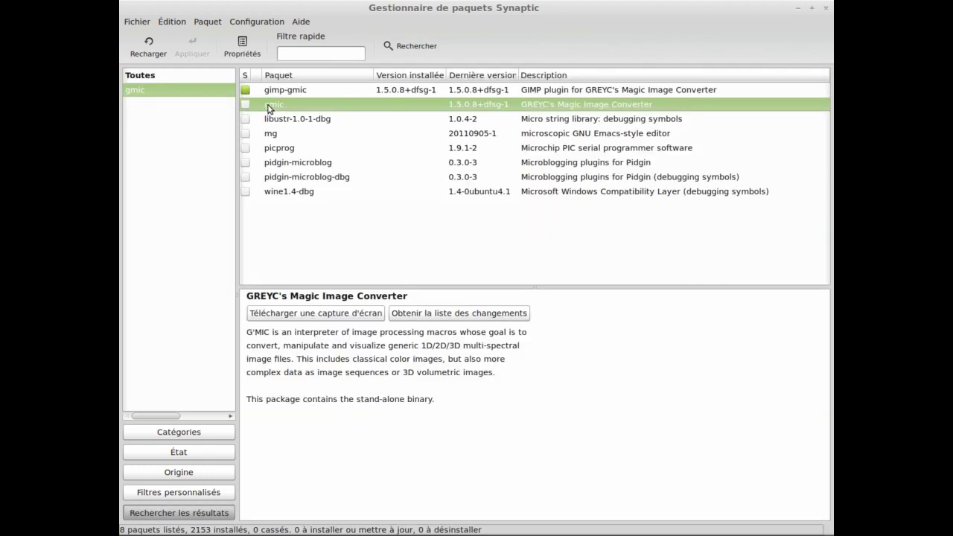
pyautogui.rightClick(272, 109)
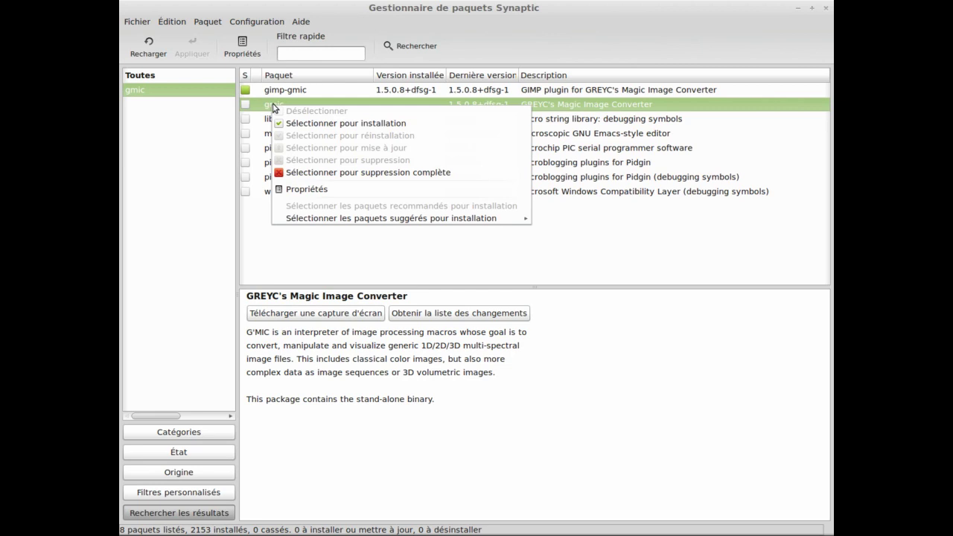
pyautogui.click(340, 123)
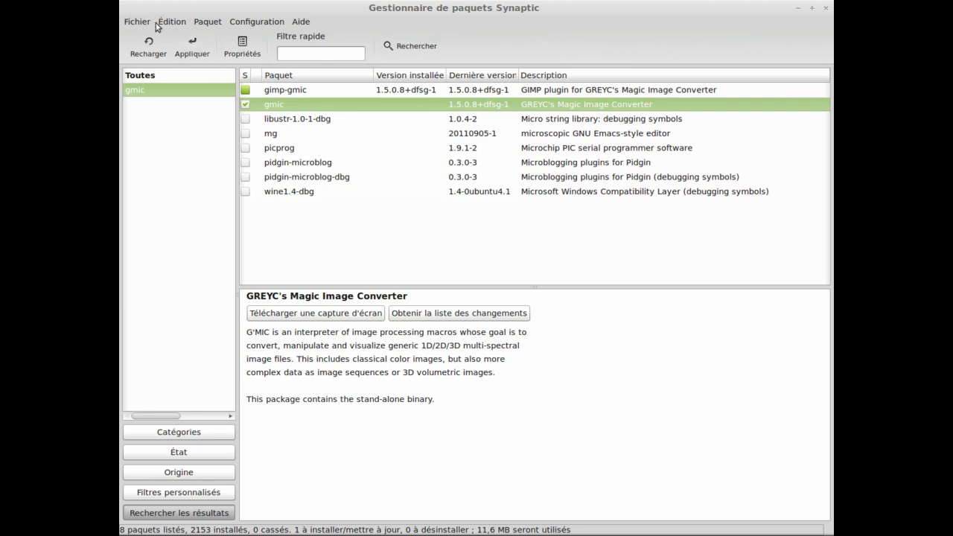
pyautogui.click(195, 54)
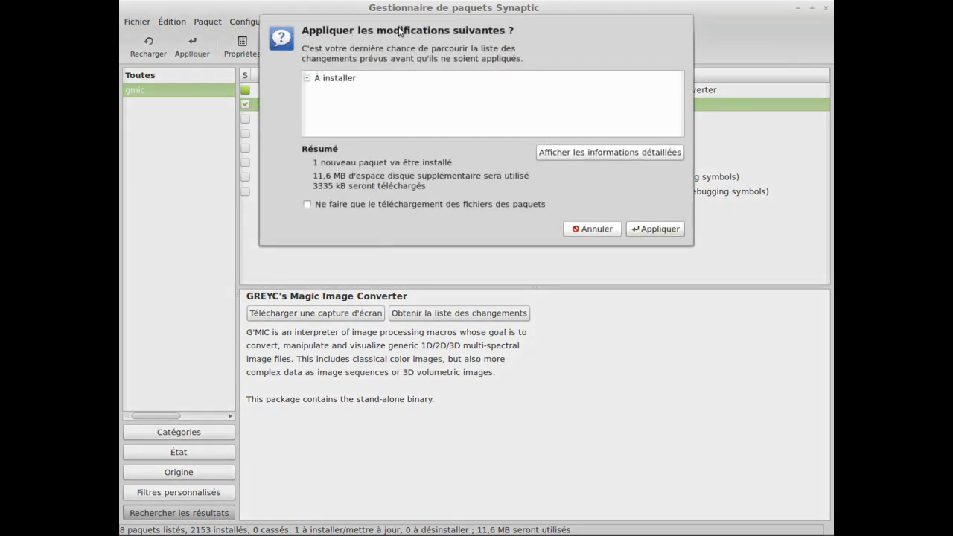
pyautogui.click(658, 229)
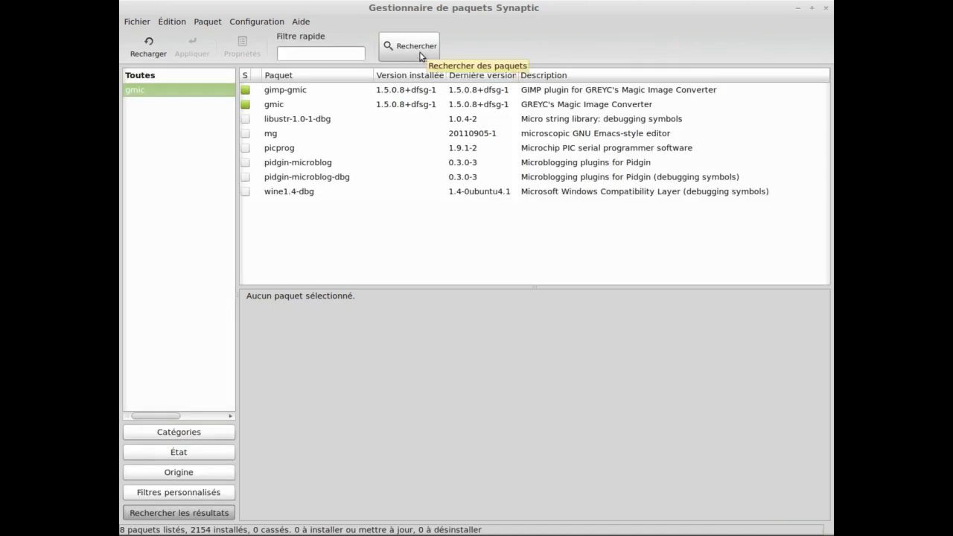
# Step: Search the package names and descriptions for "ekd"
pyautogui.click(419, 52)
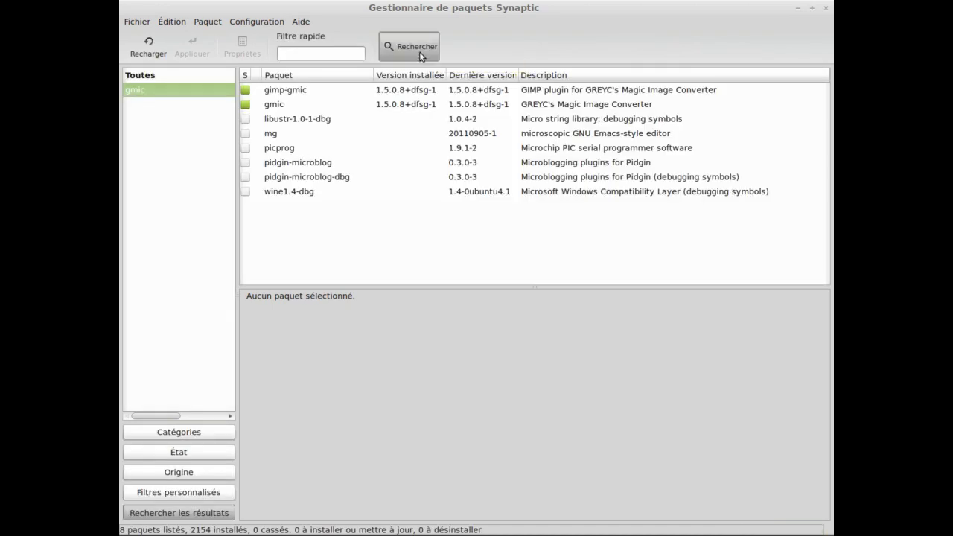
pyautogui.write('ekd')
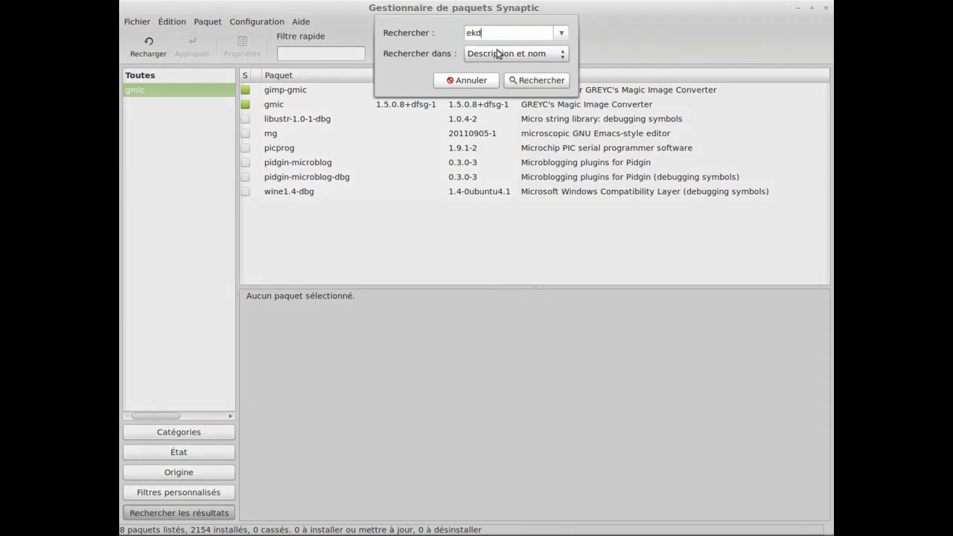
pyautogui.click(535, 81)
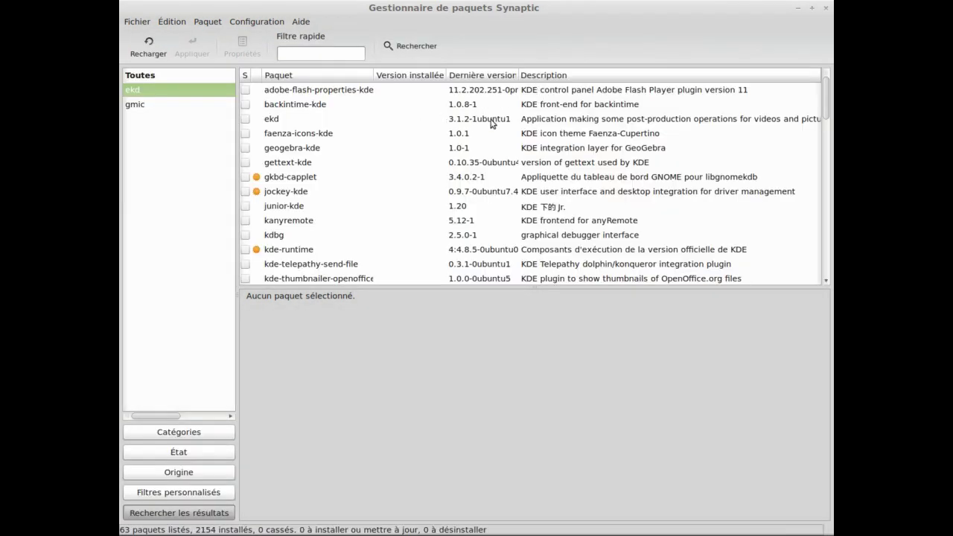
# Step: Select the ekd package in the search results and mark it for installation
pyautogui.click(625, 121)
pyautogui.click(247, 123)
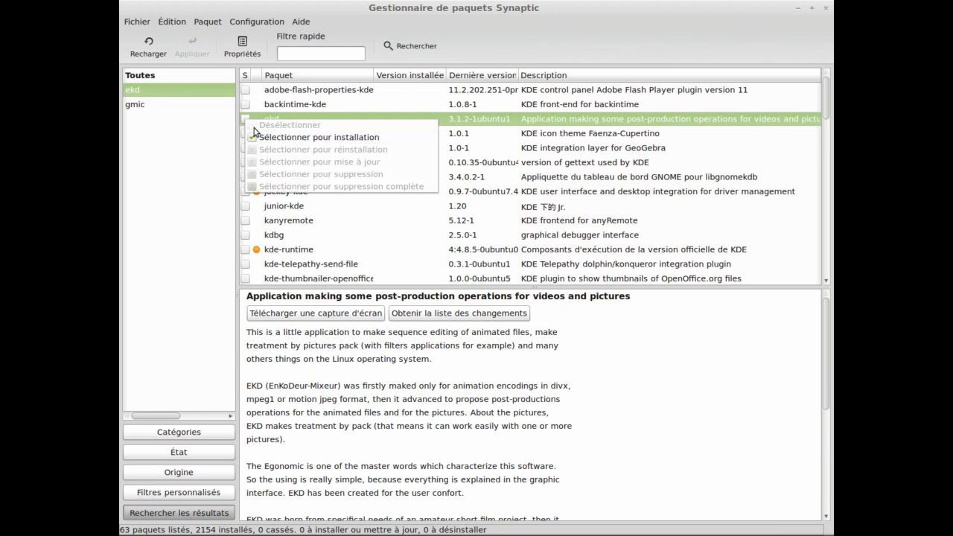
pyautogui.click(242, 119)
pyautogui.click(243, 119)
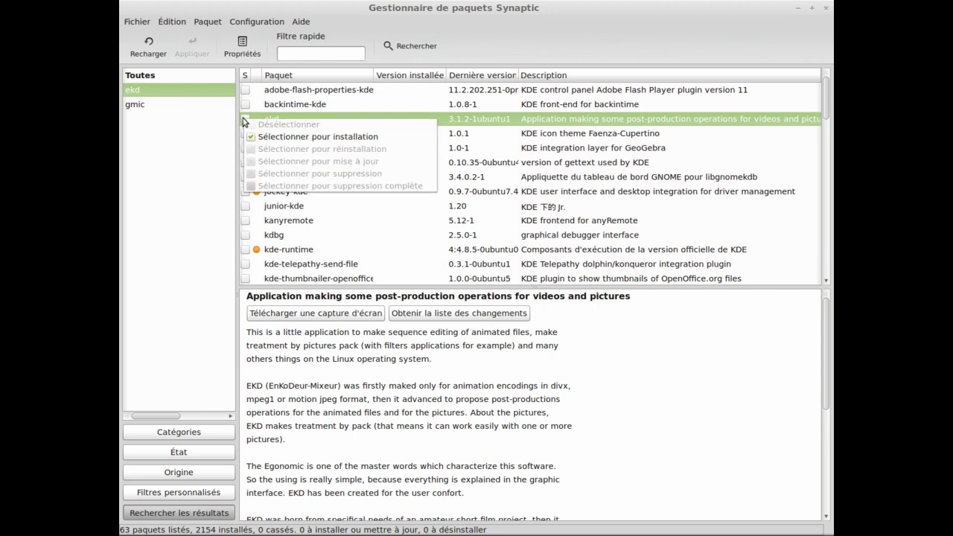
pyautogui.click(242, 120)
pyautogui.click(243, 119)
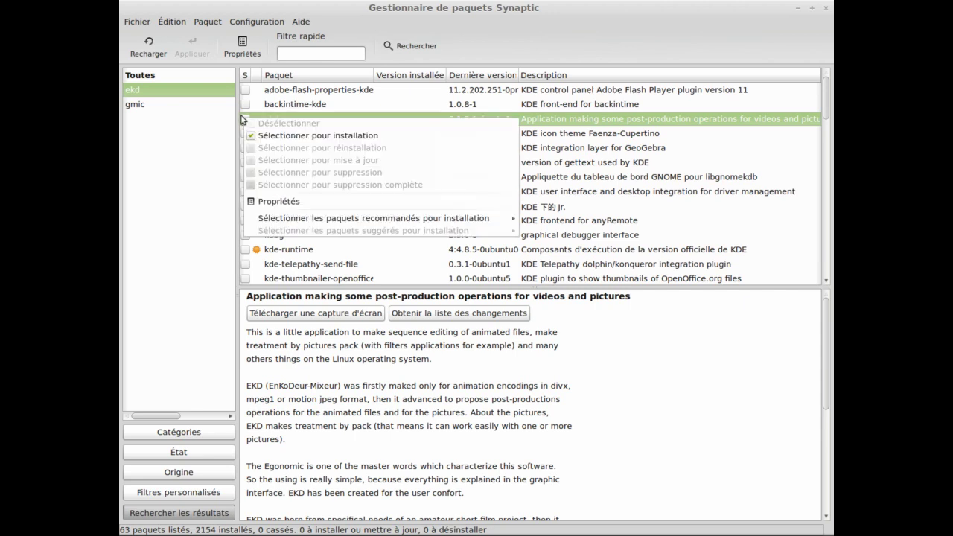
pyautogui.click(286, 135)
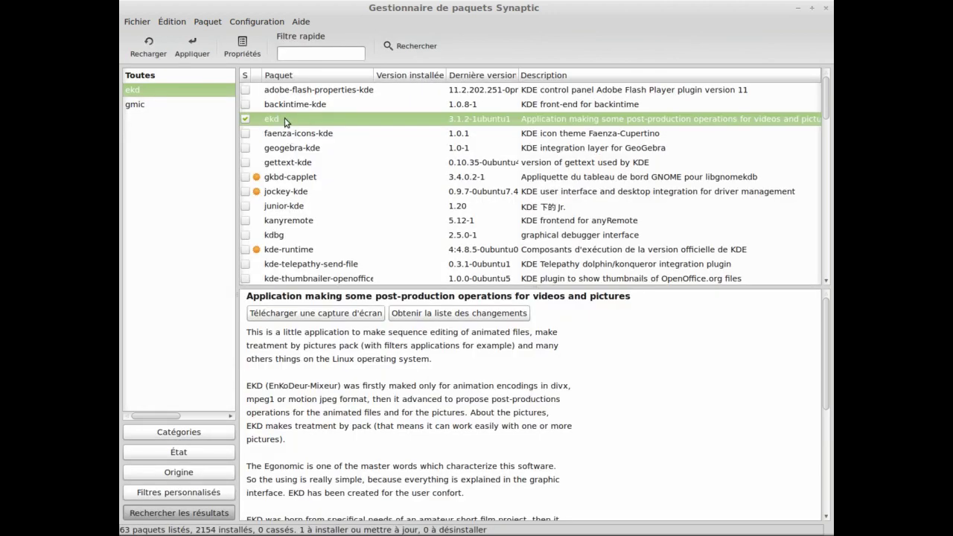
# Step: Apply the marked changes to install the ekd package
pyautogui.rightClick(285, 122)
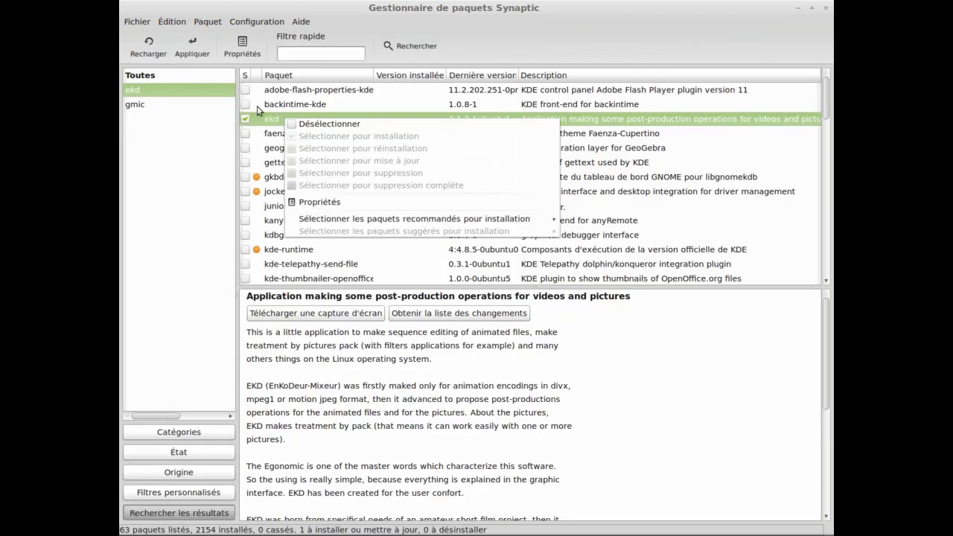
pyautogui.click(210, 64)
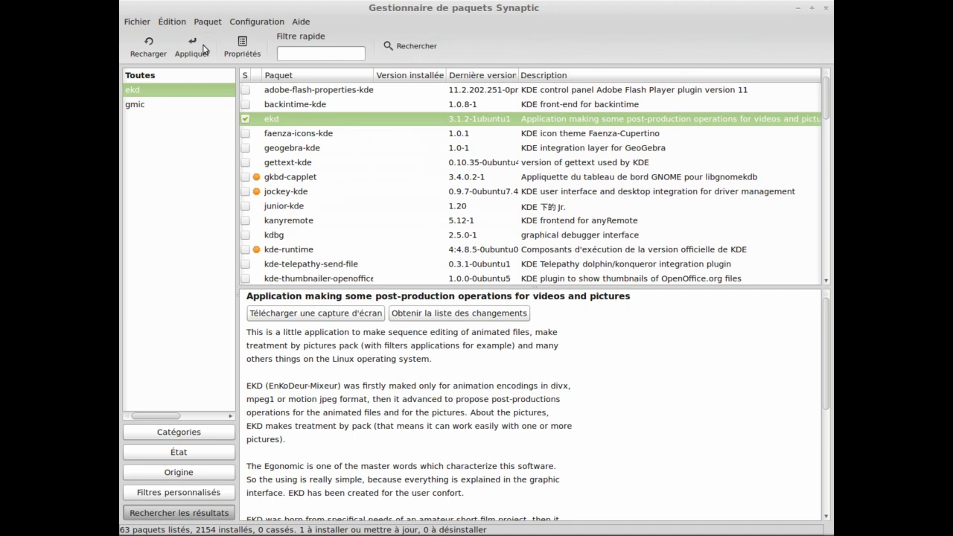
pyautogui.click(204, 49)
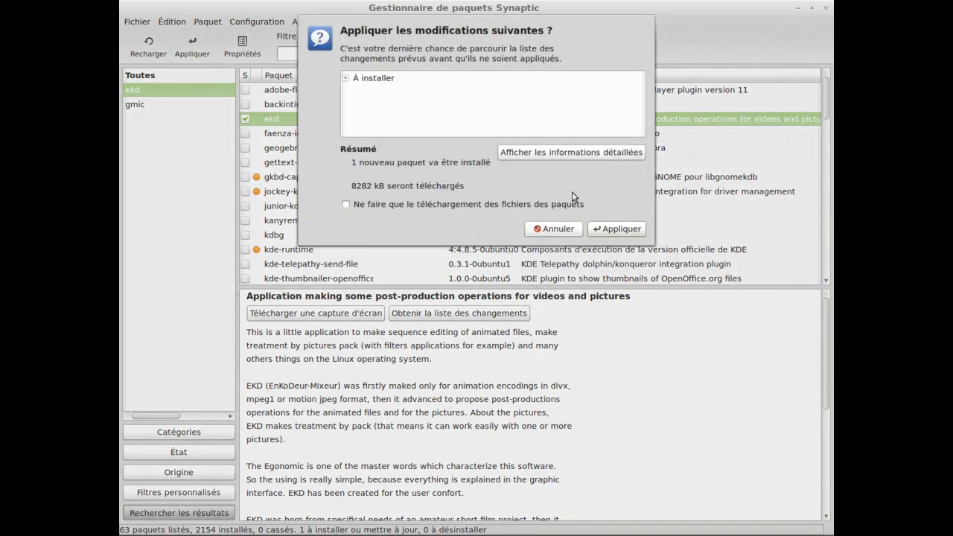
pyautogui.click(632, 230)
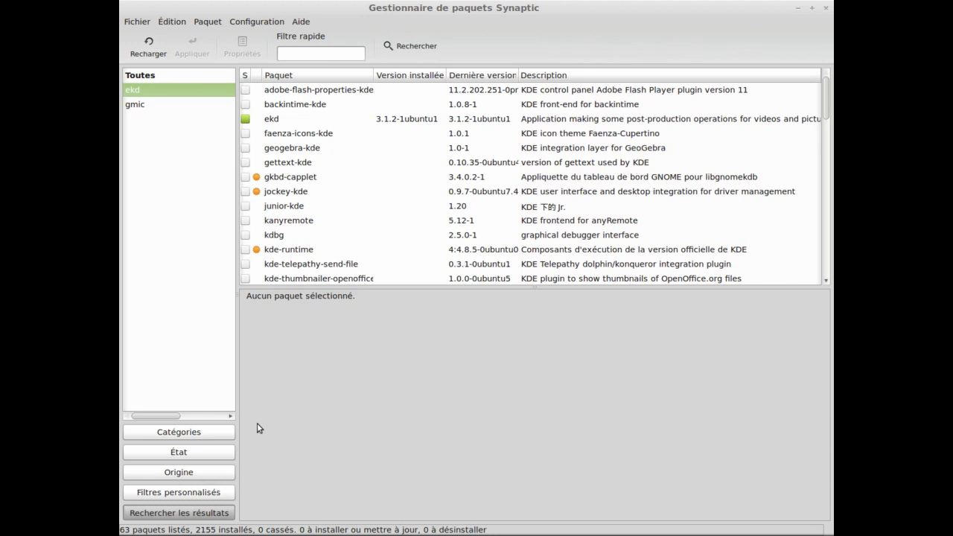
# Step: Show the desktop and launch ekd from the Sound & Video applications category
pyautogui.moveTo(226, 534)
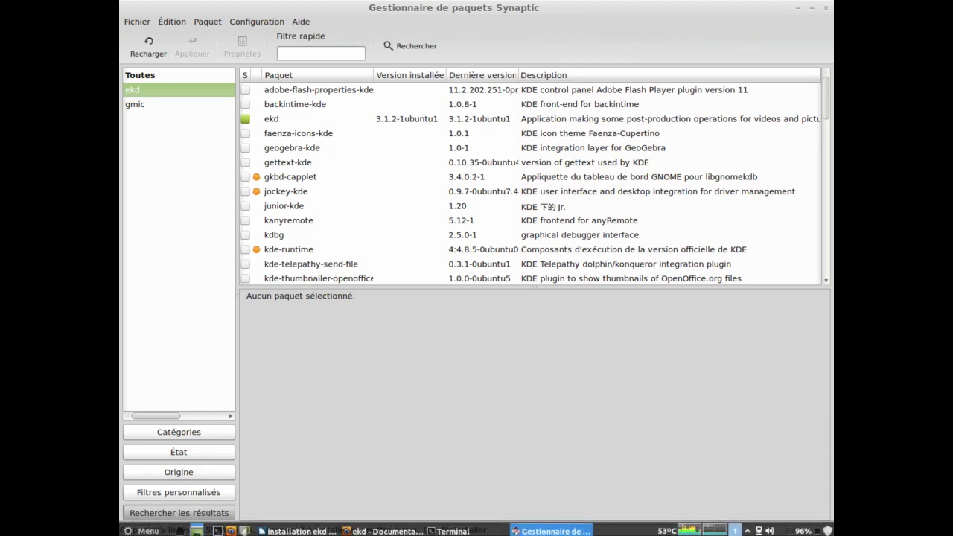
pyautogui.click(195, 531)
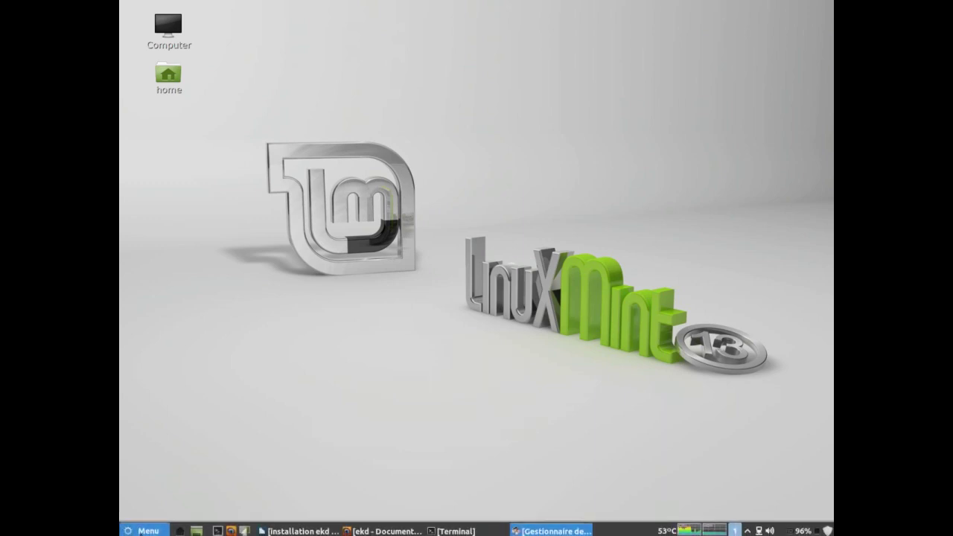
pyautogui.click(142, 531)
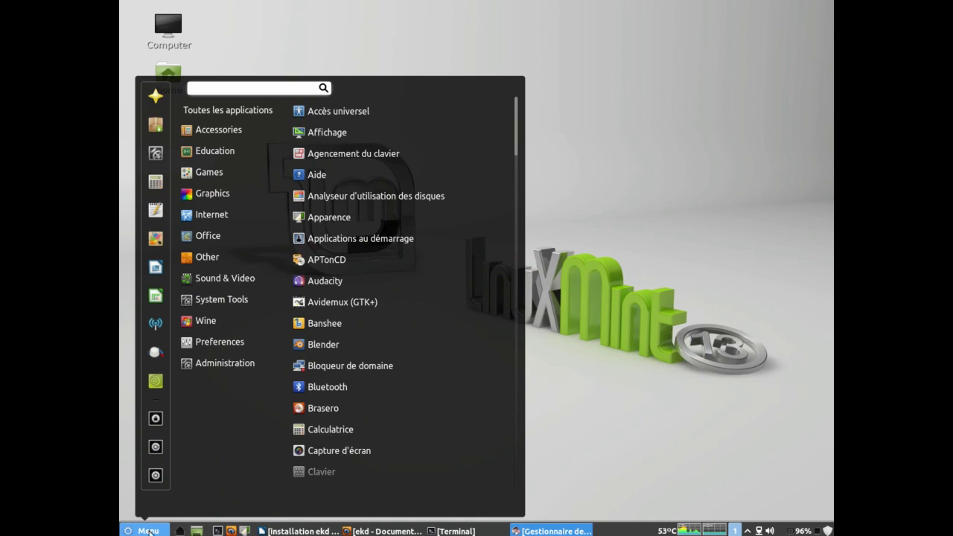
pyautogui.moveTo(240, 281)
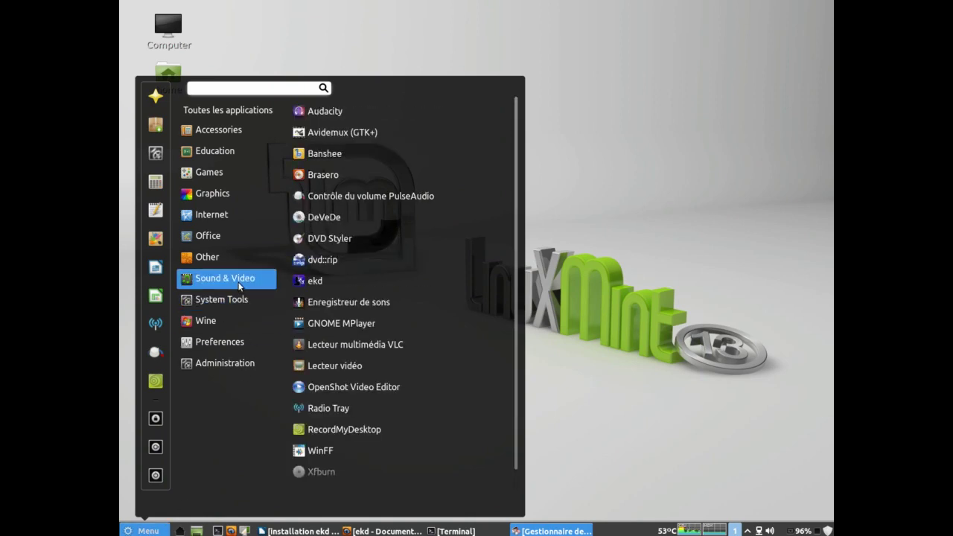
pyautogui.click(329, 281)
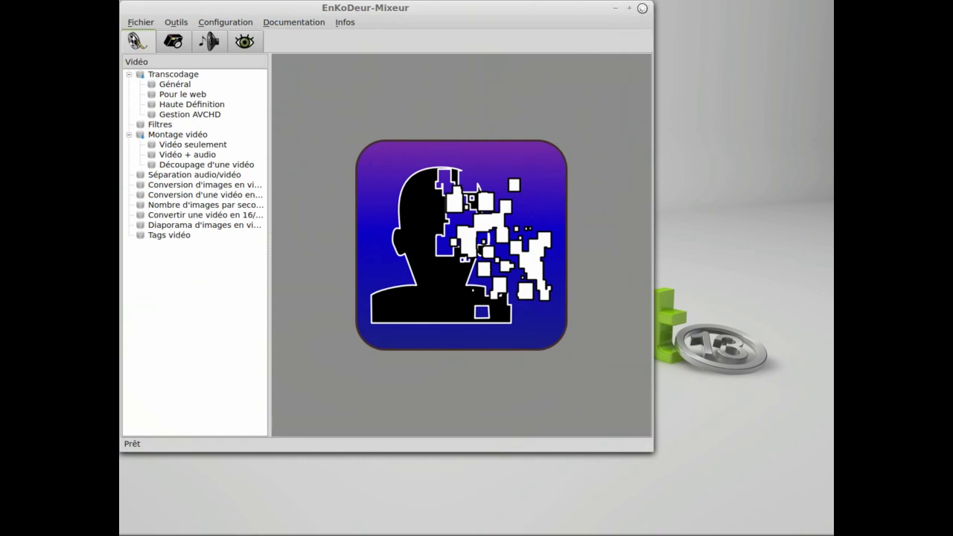
# Step: Close EnKoDeur-Mixeur, saving its configuration parameters, and launch it again with the ekd command in the Terminal
pyautogui.click(643, 7)
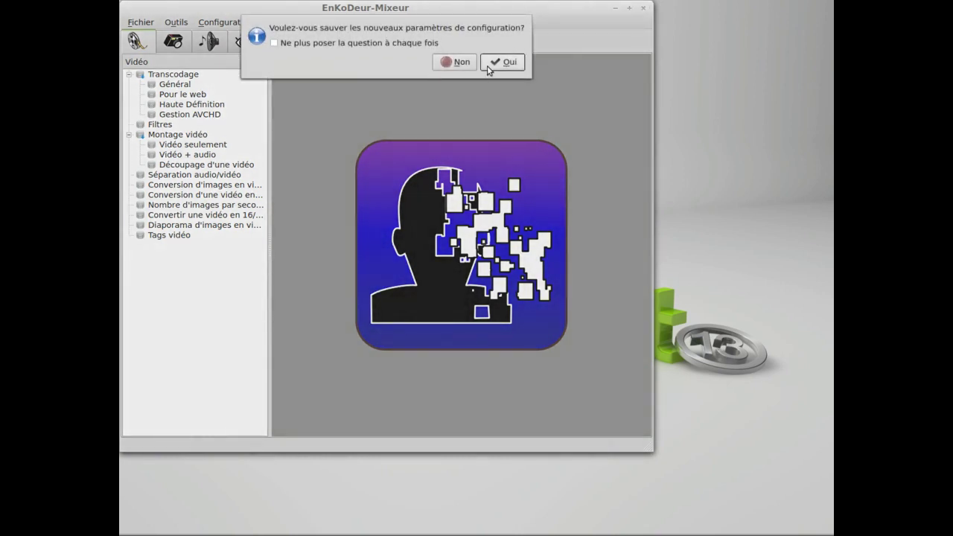
pyautogui.click(496, 64)
pyautogui.moveTo(488, 534)
pyautogui.click(455, 531)
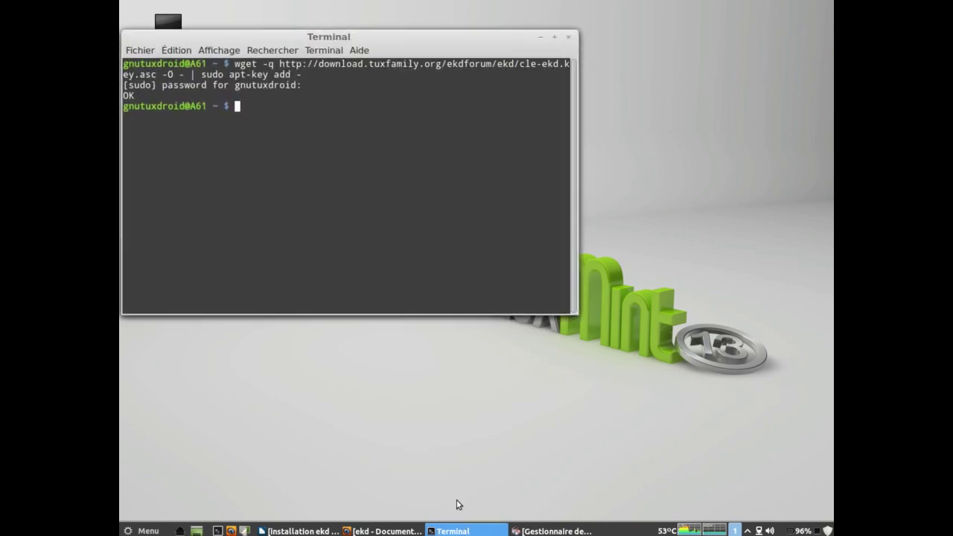
pyautogui.write('ekd')
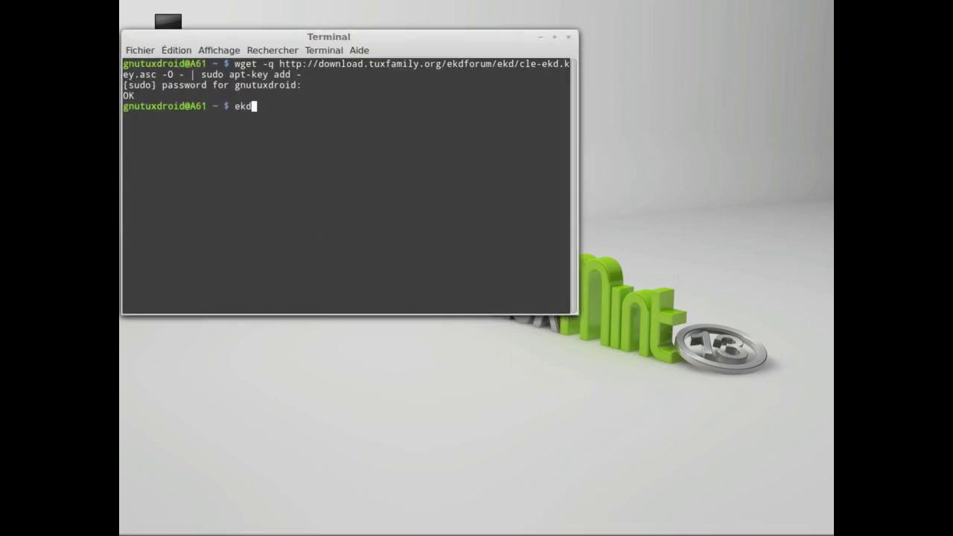
pyautogui.press('Return')
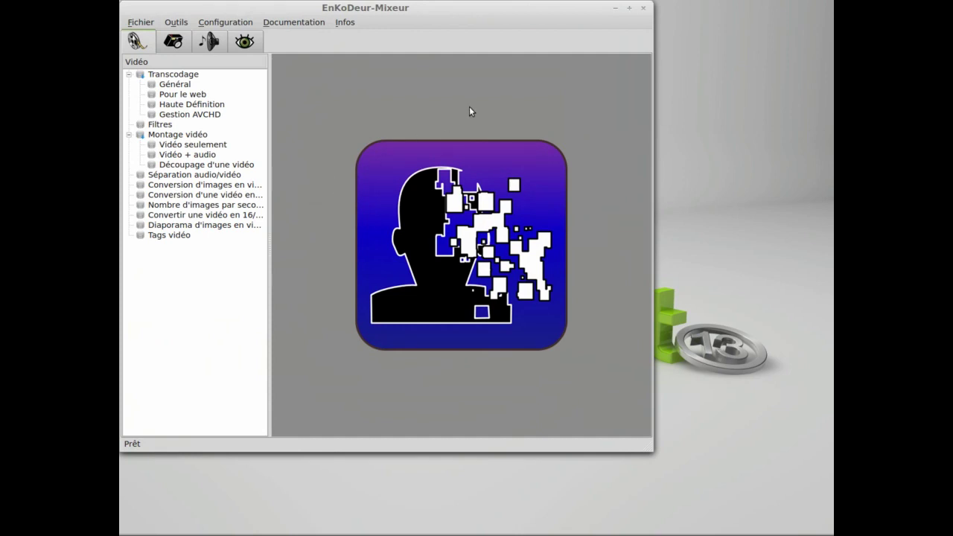
# Step: Minimise the EnKoDeur-Mixeur and Terminal windows and show the repositories table on the ubuntu-fr ekd page in Firefox
pyautogui.click(617, 11)
pyautogui.click(541, 39)
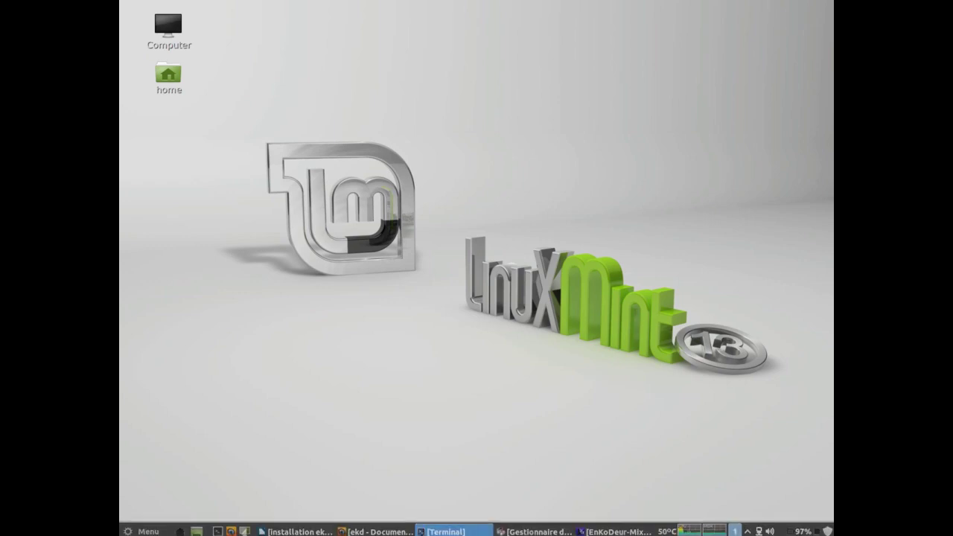
pyautogui.click(376, 531)
pyautogui.moveTo(831, 339); pyautogui.dragTo(832, 294)
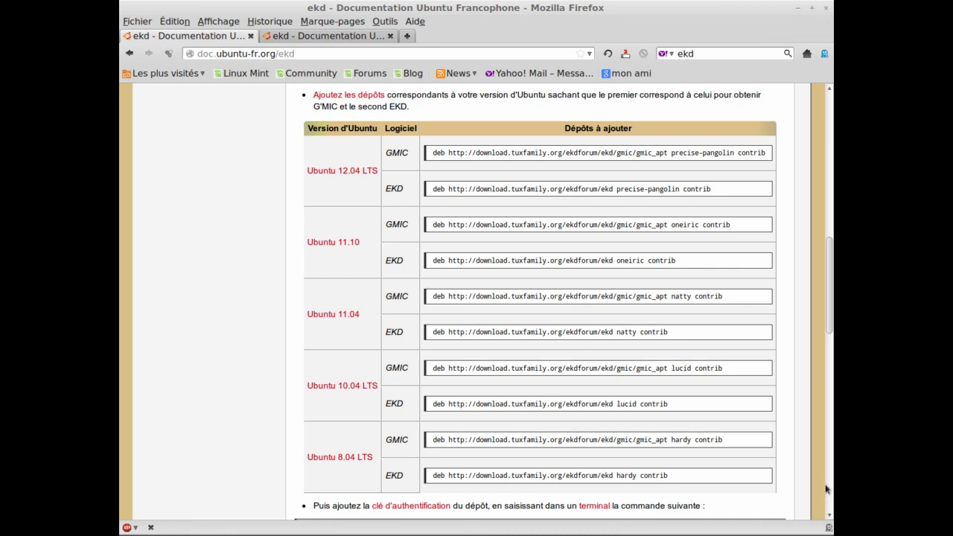
pyautogui.click(828, 531)
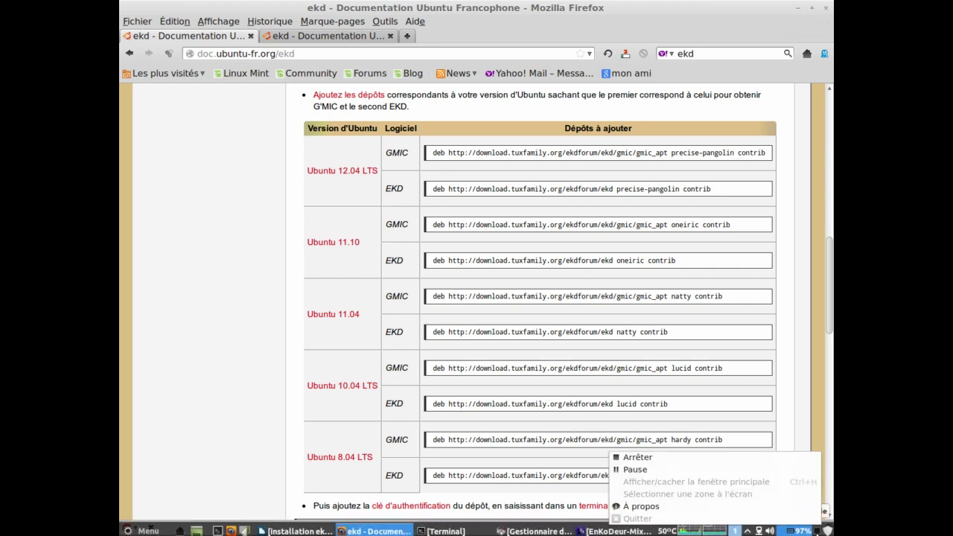